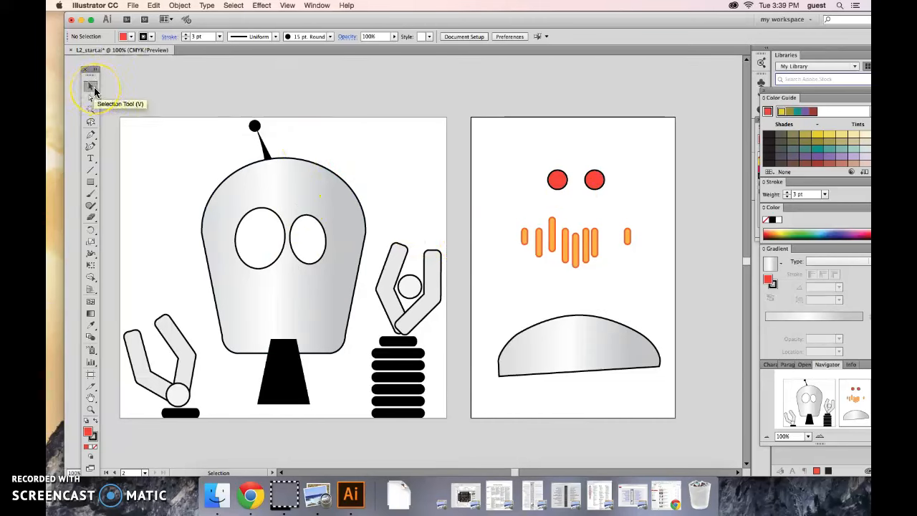
click(91, 89)
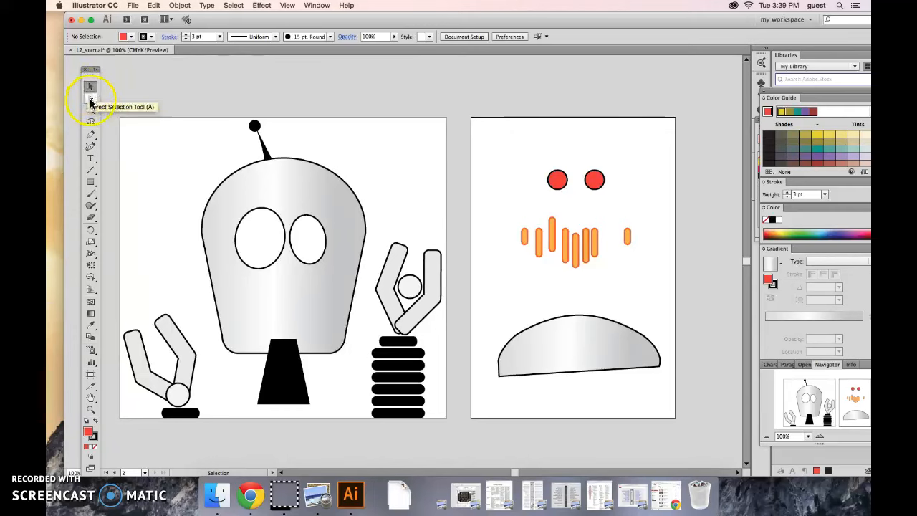
mouse_move(91, 100)
mouse_down()
mouse_move(150, 118)
mouse_move(90, 86)
mouse_up()
click(91, 86)
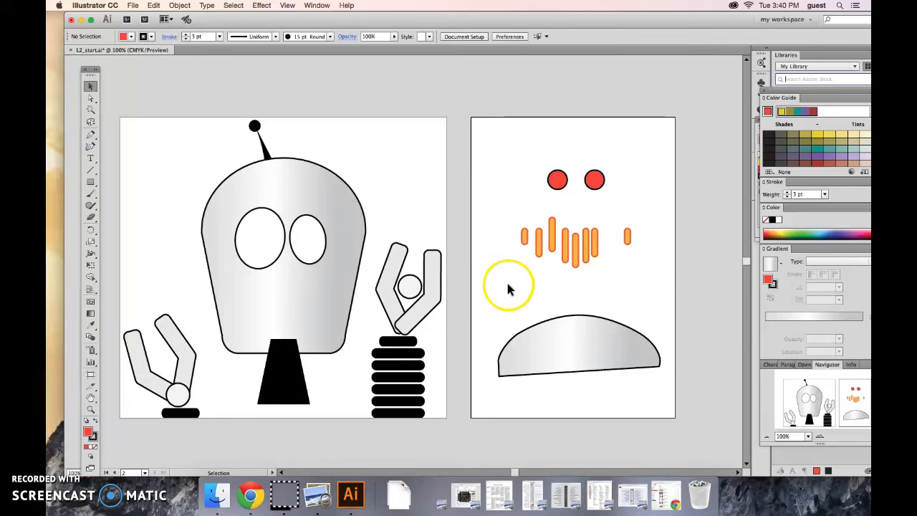
Select both red circles on the second artboard and move them together about 37 pt right and 2 pt down
click(857, 393)
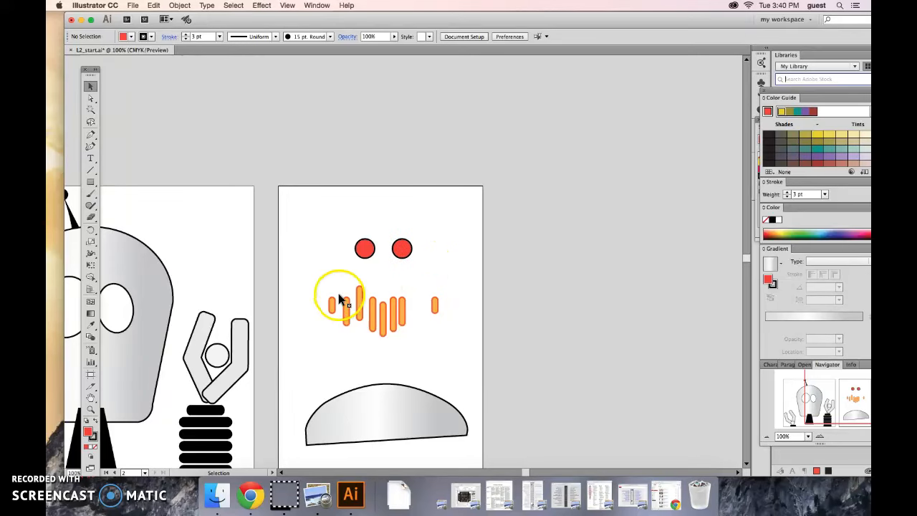
click(91, 410)
drag(340, 224, 449, 281)
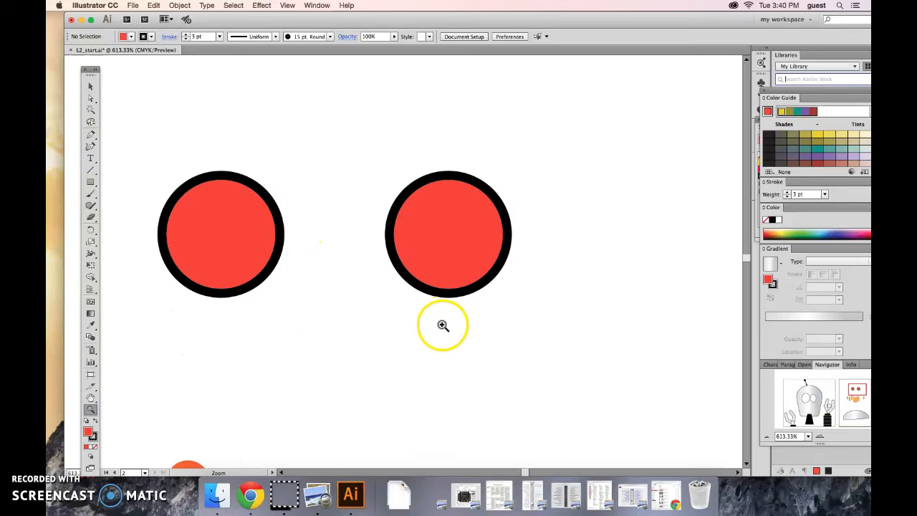
click(90, 86)
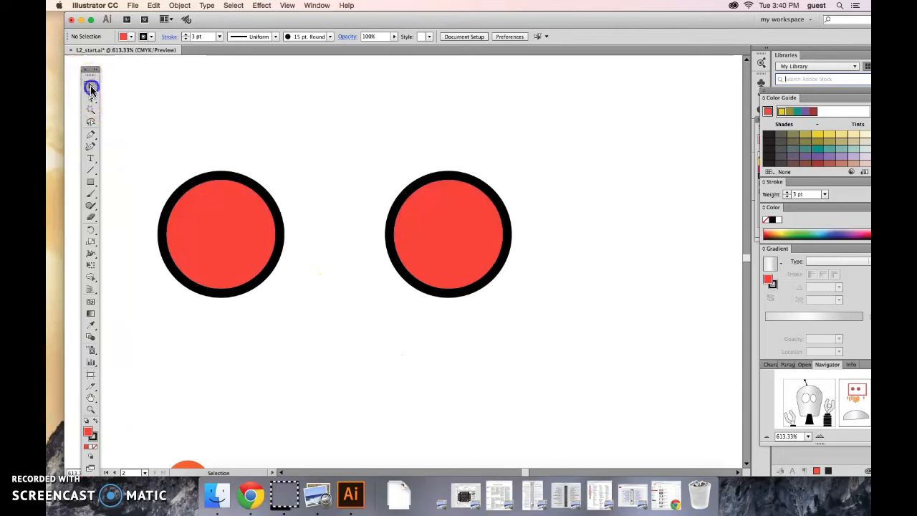
click(240, 229)
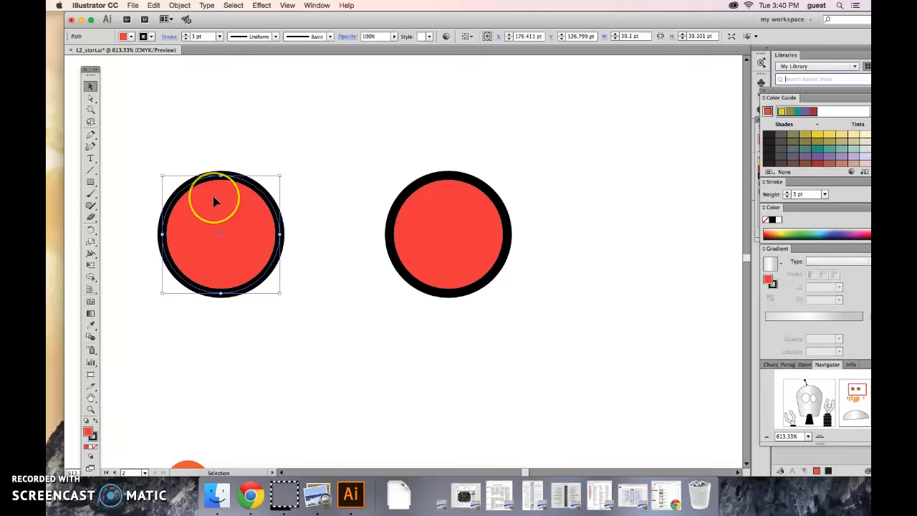
click(471, 236)
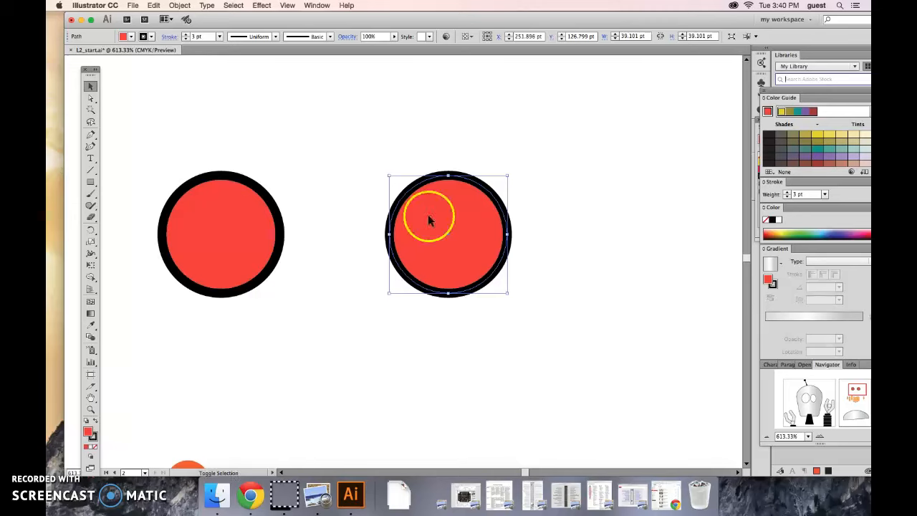
shift+click(251, 197)
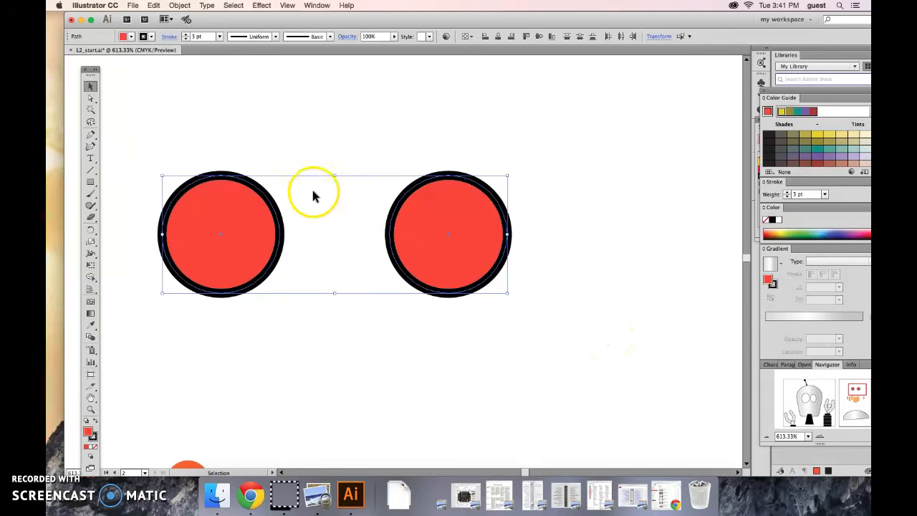
drag(251, 200, 361, 207)
click(482, 332)
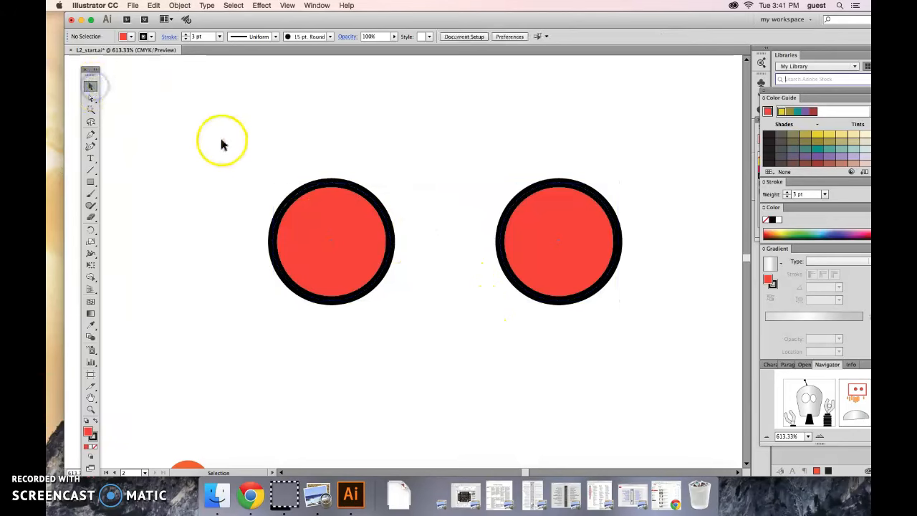
Marquee-select both red circles, add the third through seventh orange bars to the selection, and deselect everything
drag(234, 142, 645, 330)
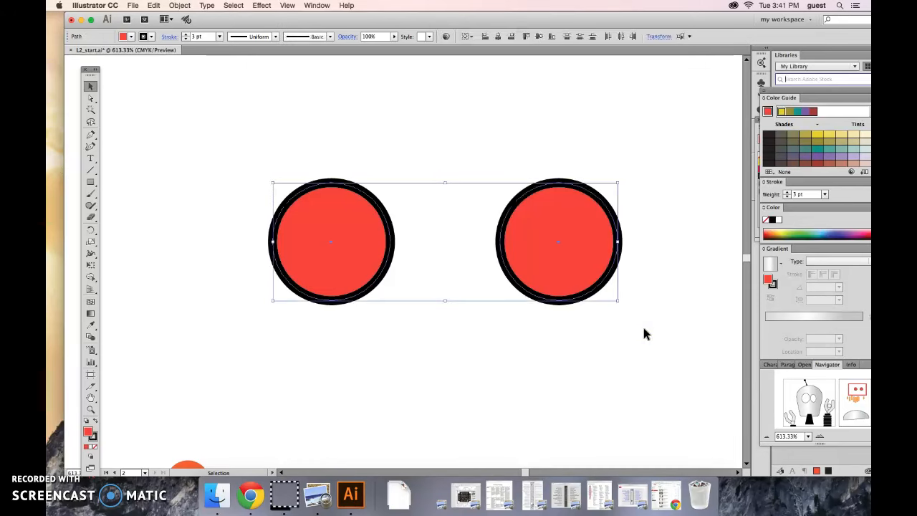
scroll(644, 331, down, 5)
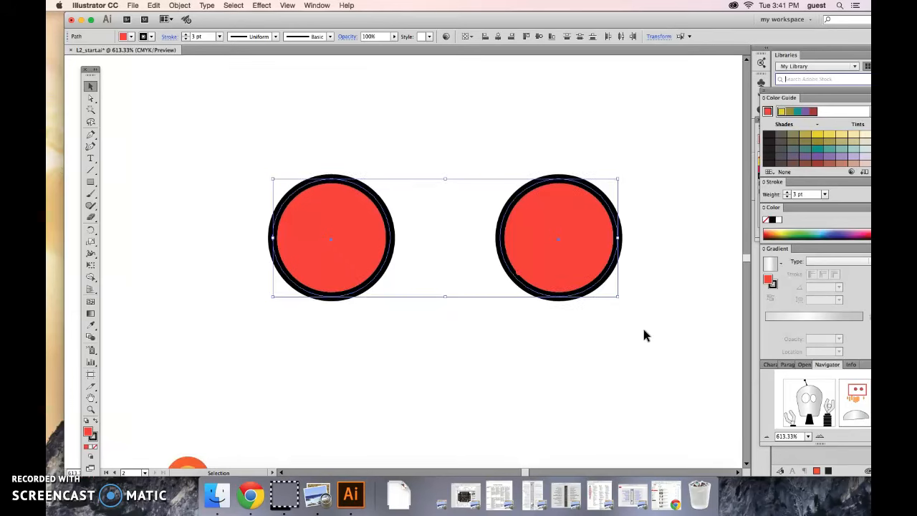
scroll(642, 336, down, 3)
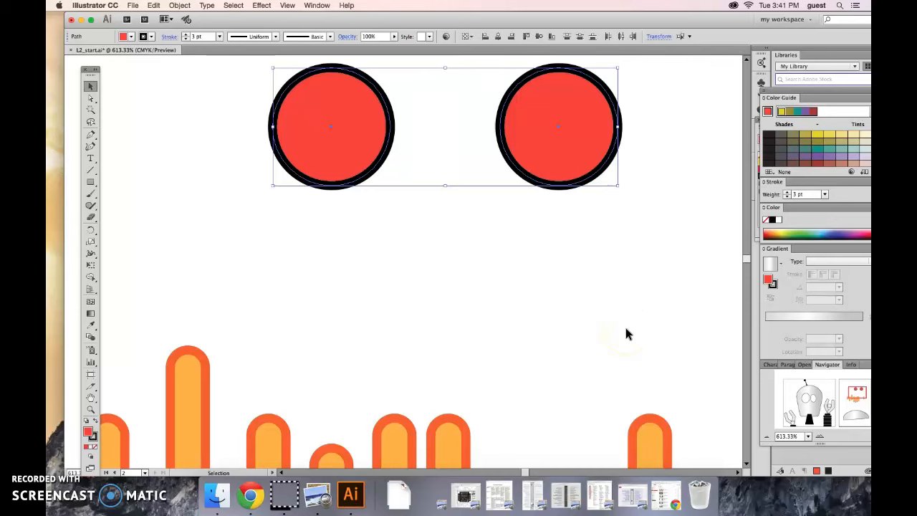
shift+click(190, 373)
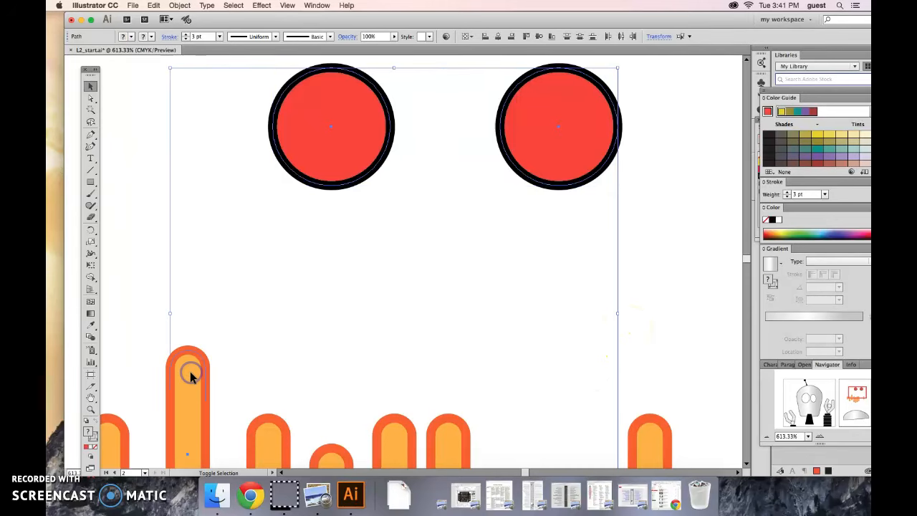
shift+click(270, 435)
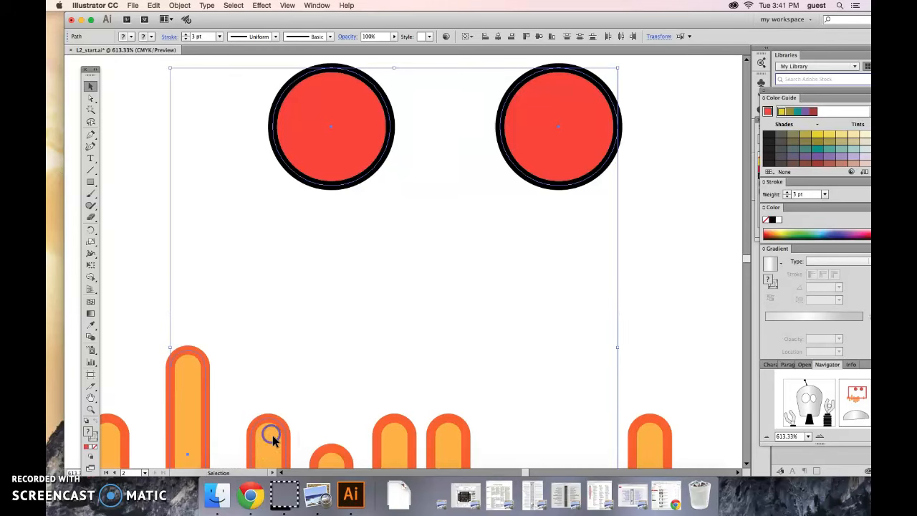
shift+click(329, 453)
shift+click(400, 435)
shift+click(444, 439)
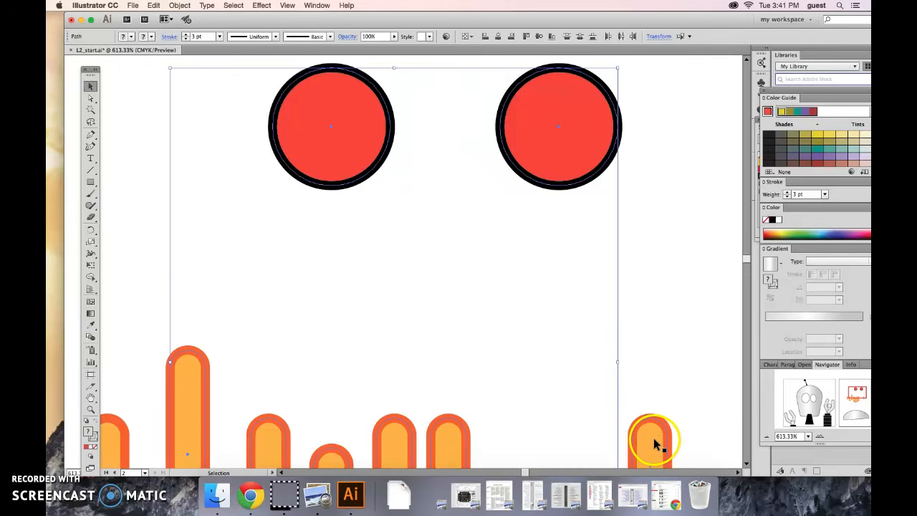
scroll(707, 435, down, 1)
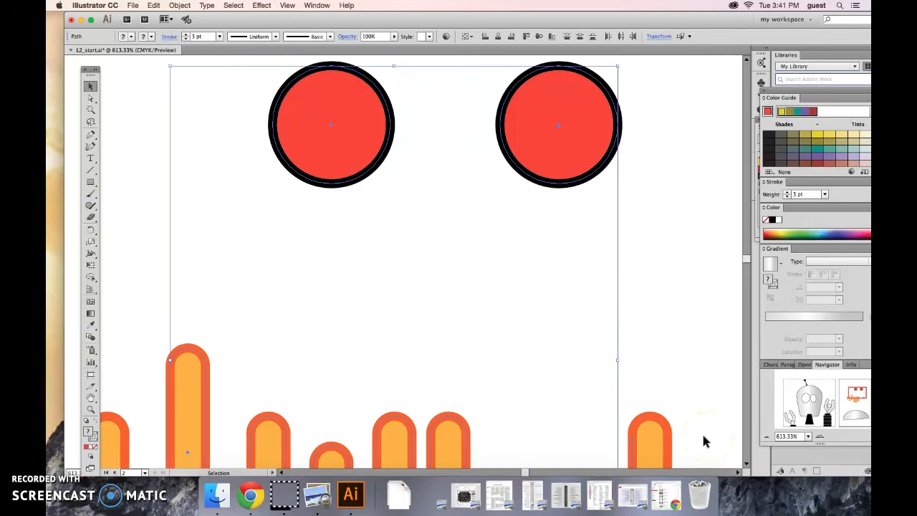
key(a)
key(super+minus)
key(super+minus)
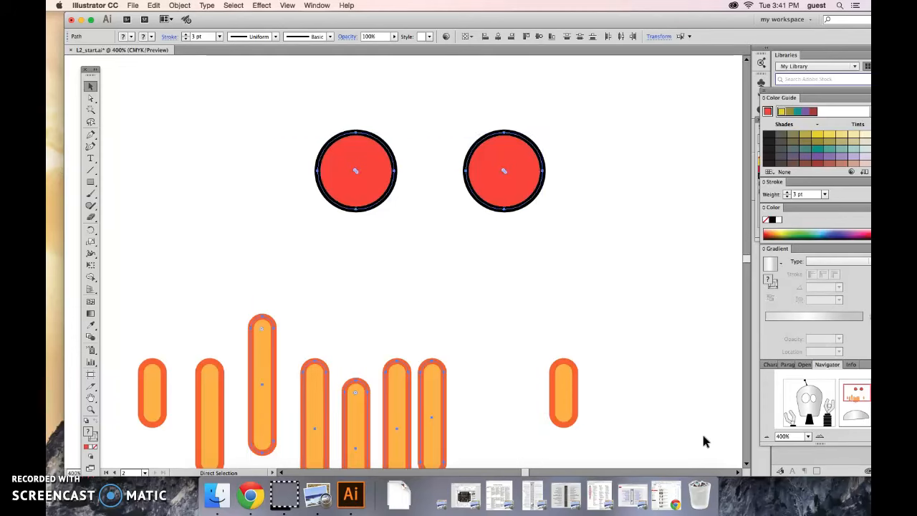
key(v)
key(super+minus)
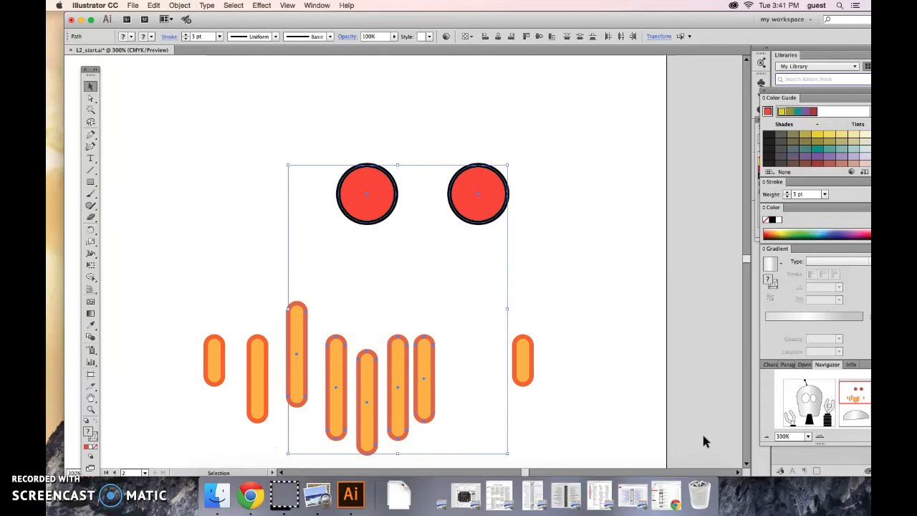
click(612, 322)
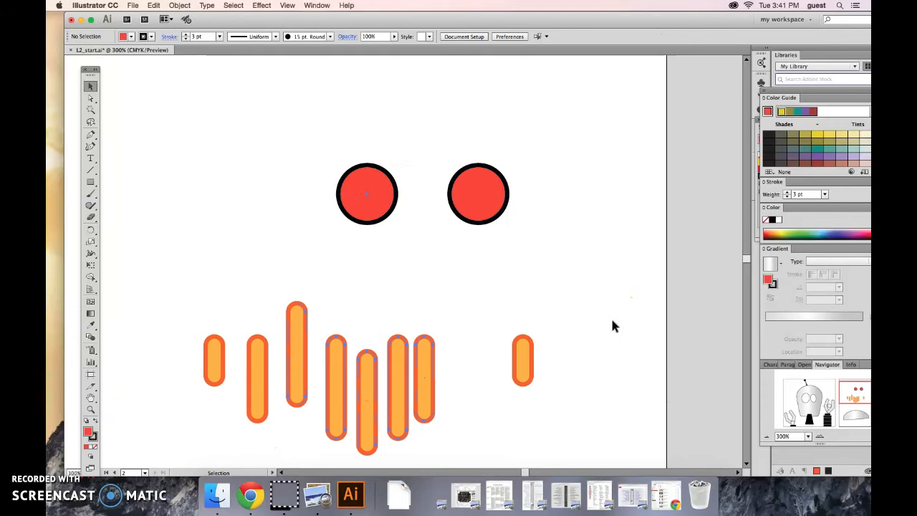
Marquee-select the three leftmost orange bars, and separately the left red circle with the two bars beneath it, clearing each selection
drag(196, 291, 322, 430)
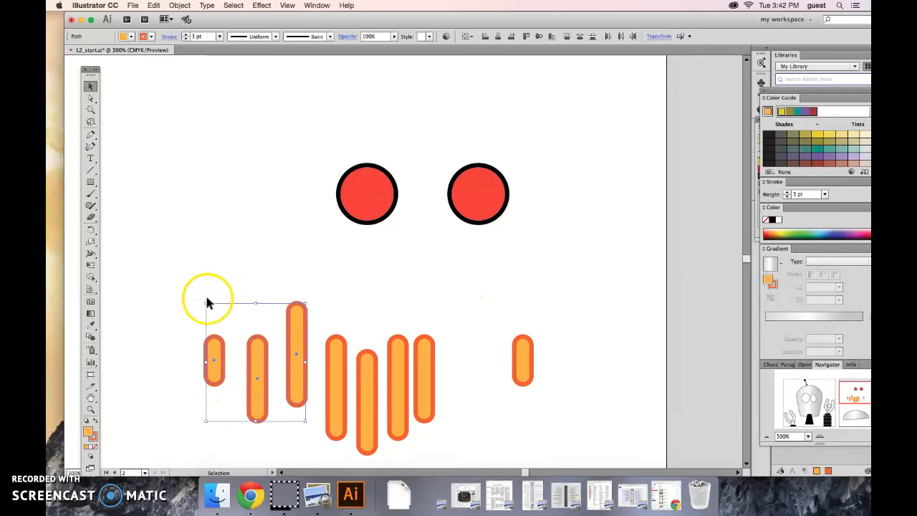
click(209, 253)
drag(336, 150, 381, 430)
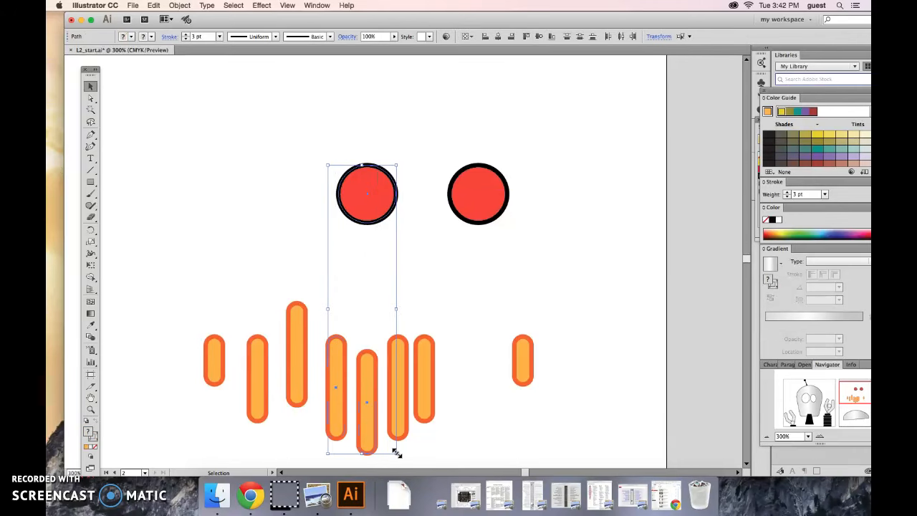
click(68, 483)
click(553, 207)
Move the right red circle directly beside the left one, level with it, at about X 256 pt
drag(485, 193, 452, 157)
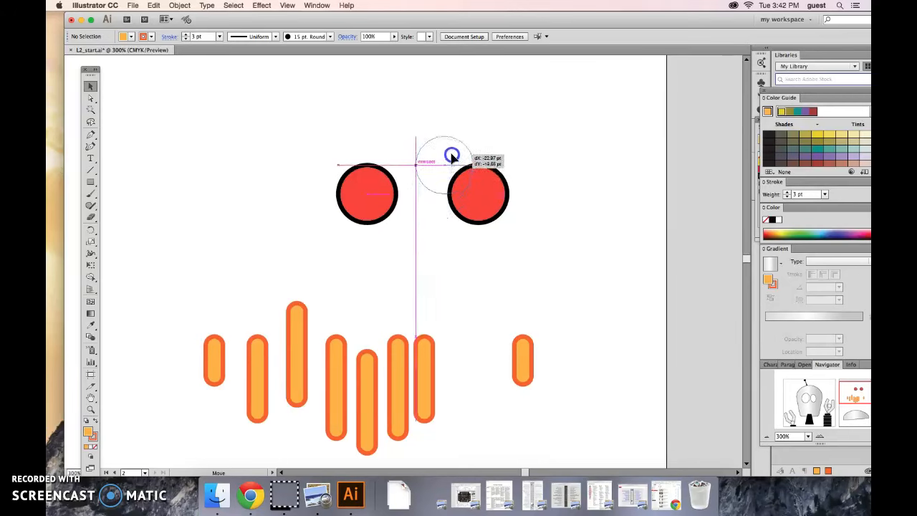
drag(452, 156, 452, 156)
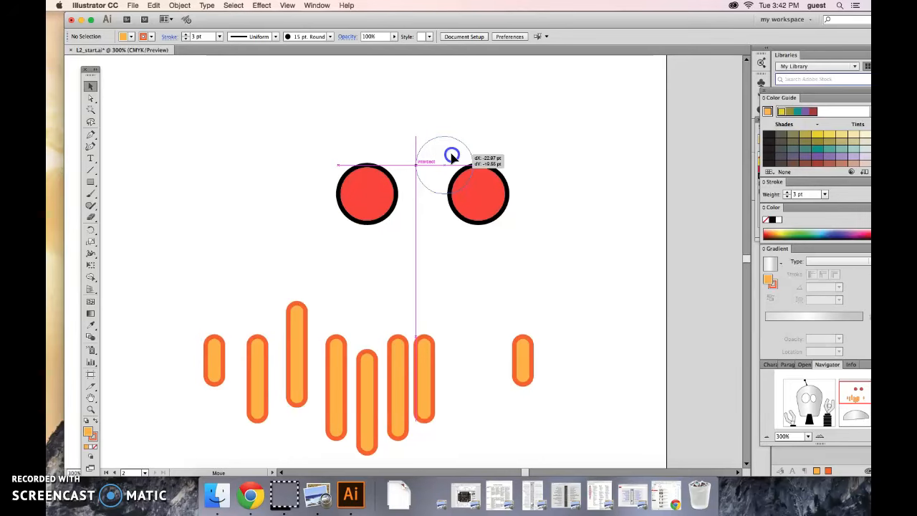
drag(451, 156, 438, 187)
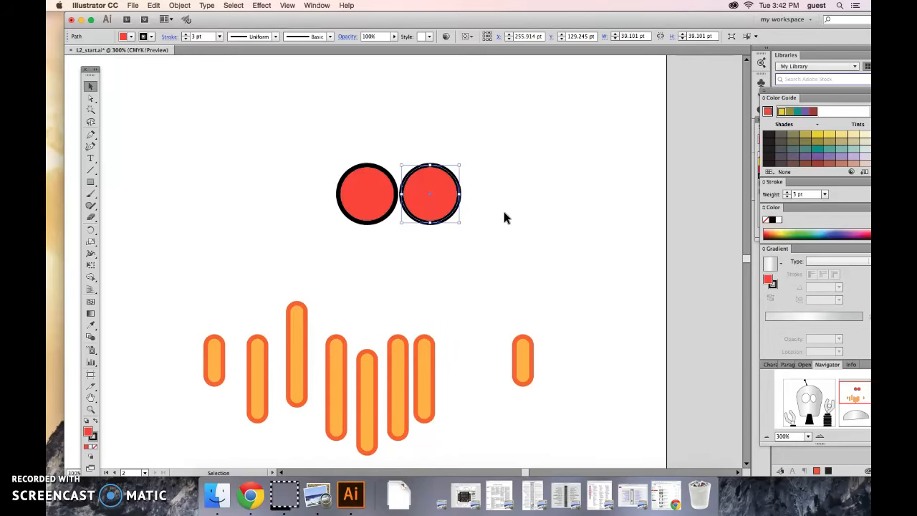
Move the right red circle away from the left one to about X 299 pt, level with it, and deselect it
click(371, 200)
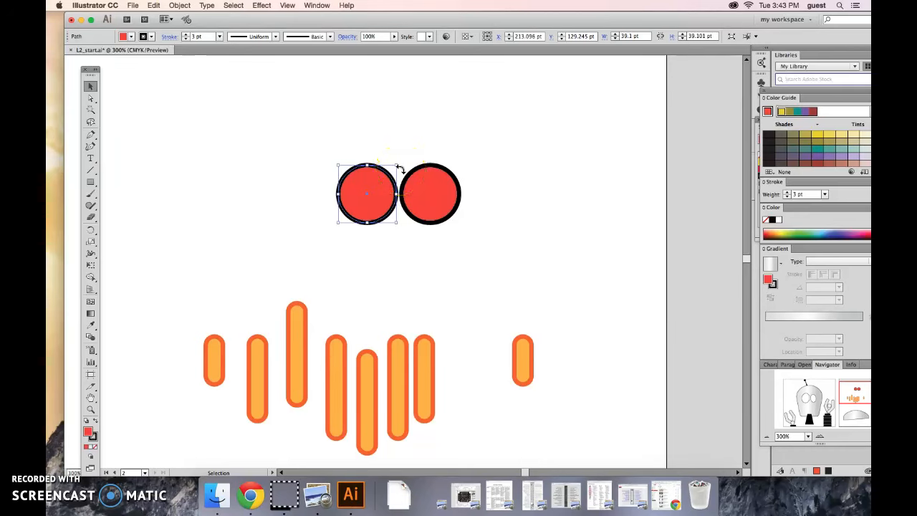
drag(305, 148, 496, 241)
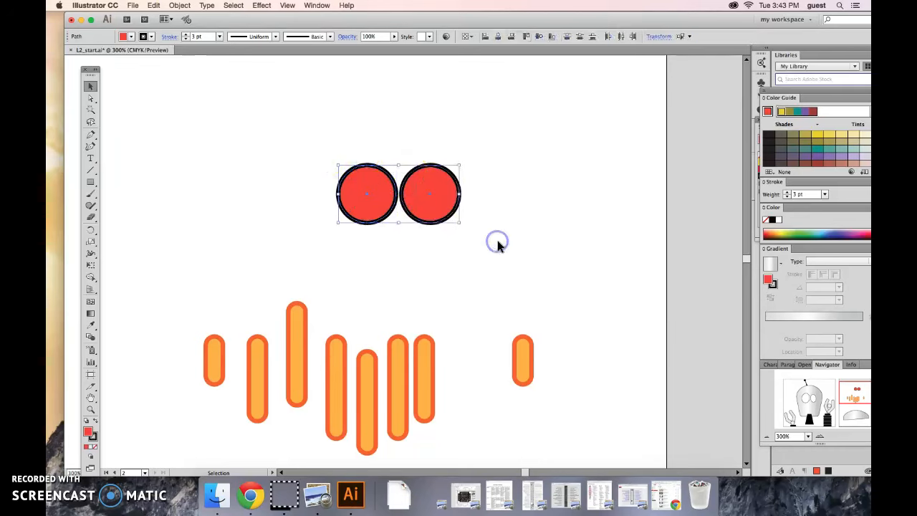
click(495, 177)
drag(456, 193, 510, 192)
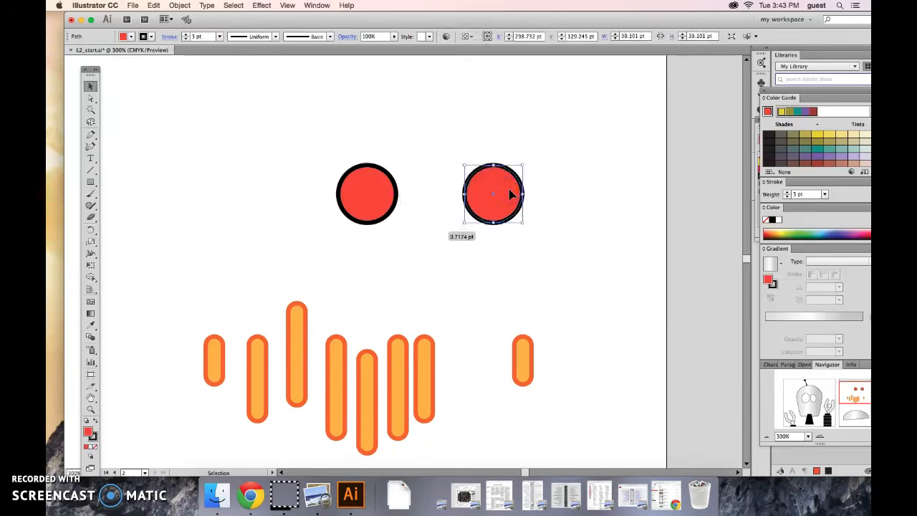
click(579, 246)
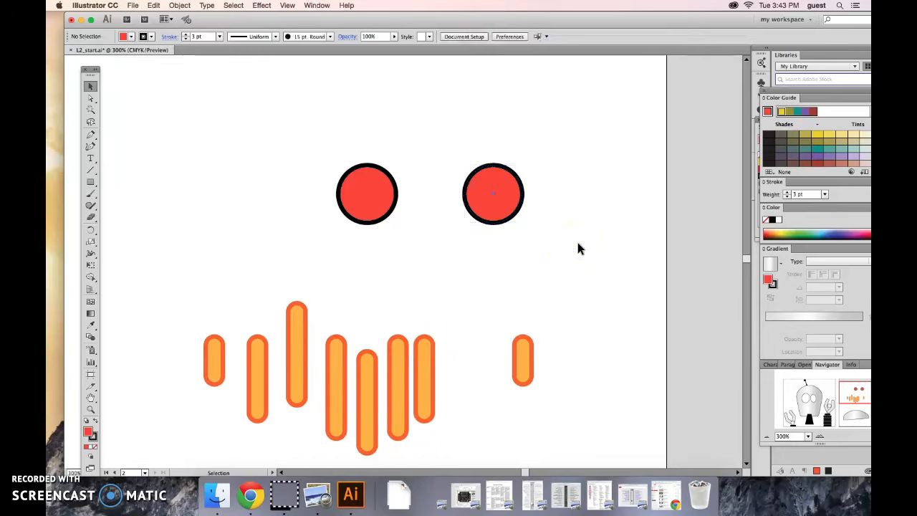
Move the third orange bar from the left up 16 pt, and try stretching it to about 27 × 80 pt, undoing the stretch
click(238, 392)
click(90, 409)
click(306, 335)
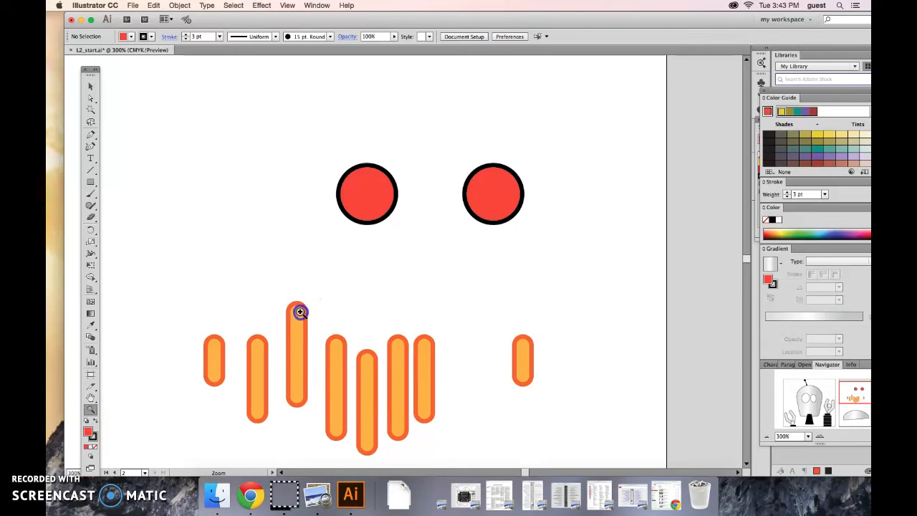
click(399, 262)
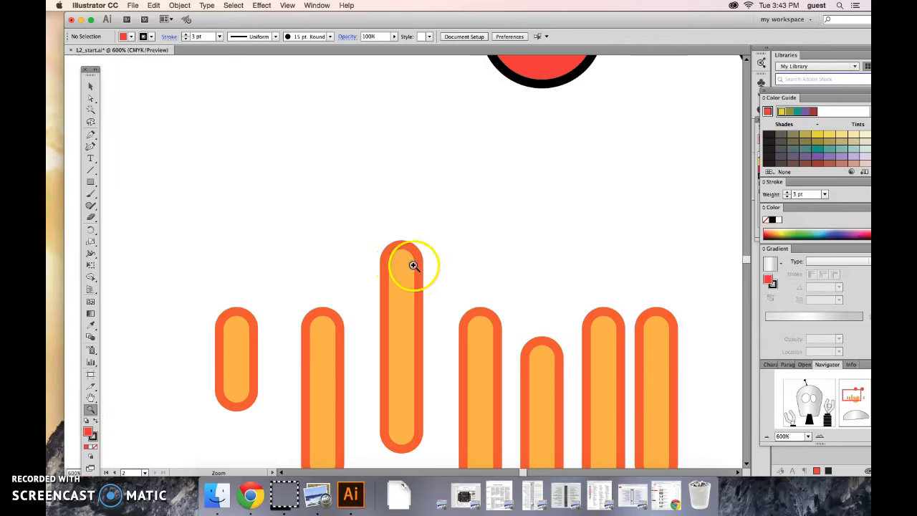
click(407, 260)
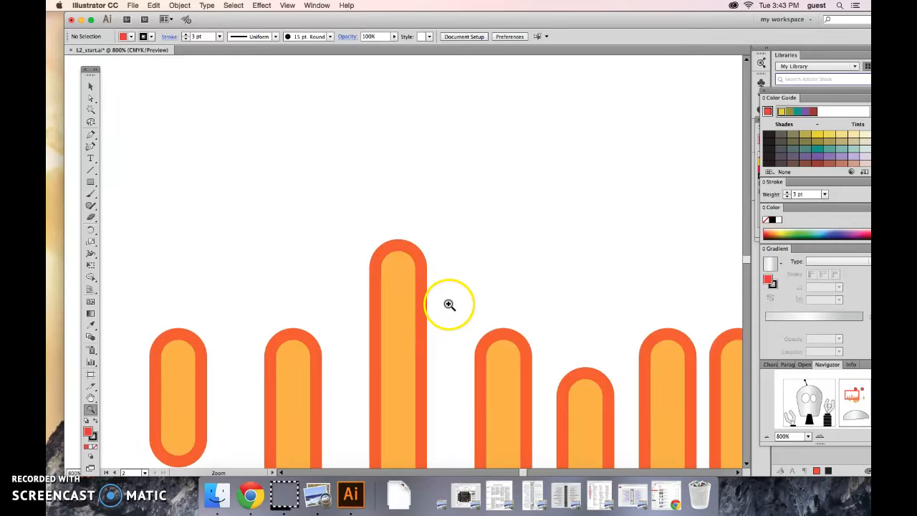
click(90, 86)
click(389, 259)
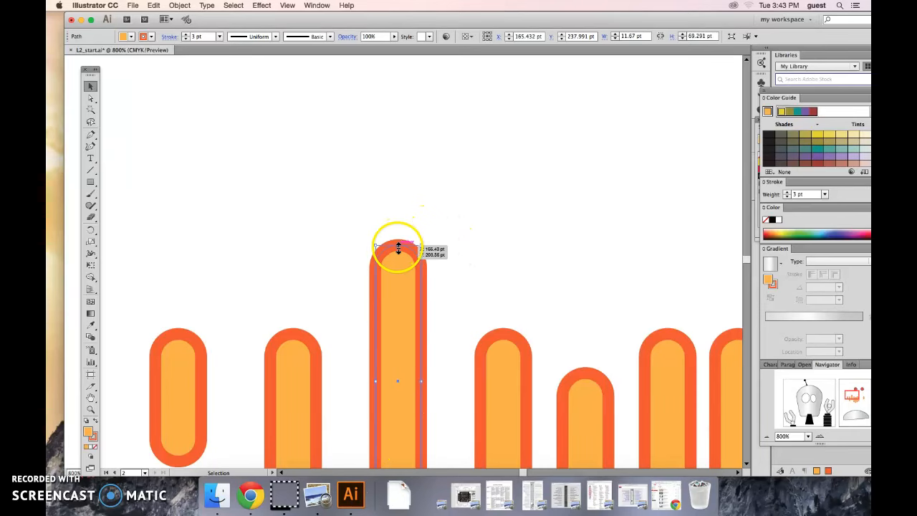
drag(407, 246, 483, 139)
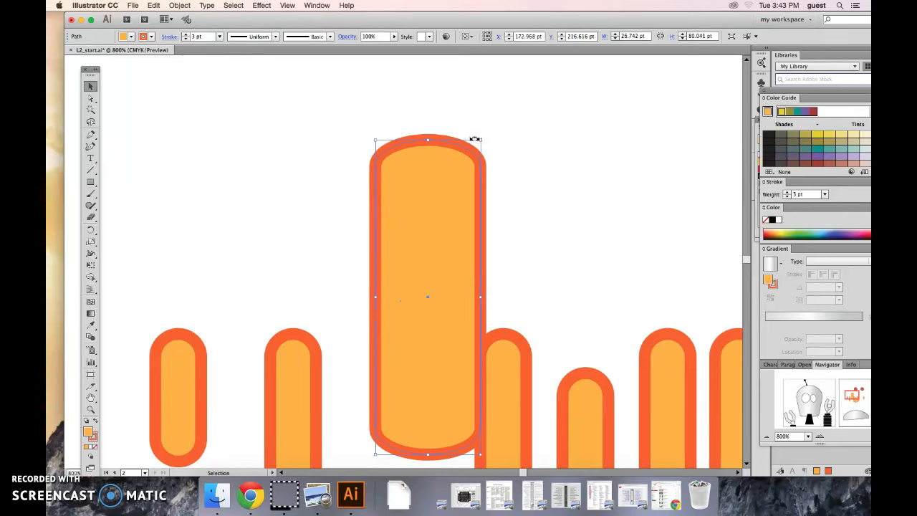
key(super+z)
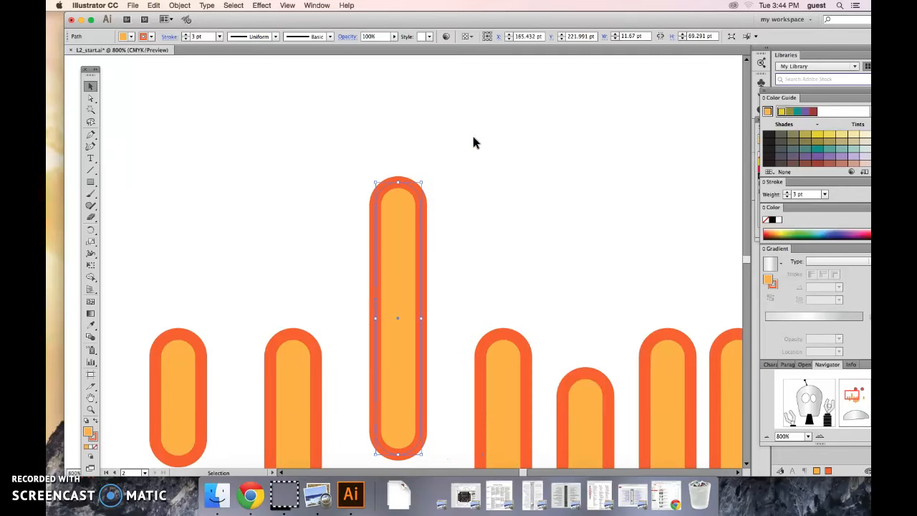
click(170, 119)
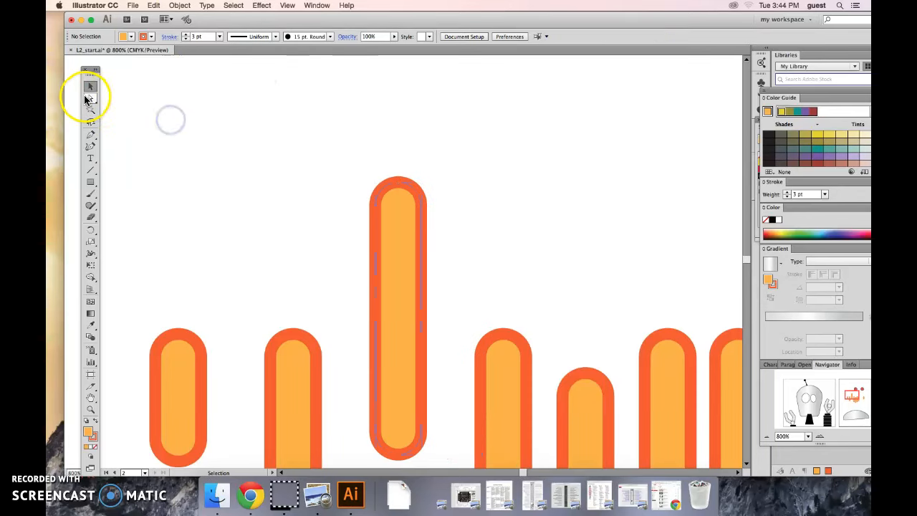
Try flattening the rounded top of the third orange bar by lengthening its top anchor point's handles with Direct Selection, and undo it
click(91, 99)
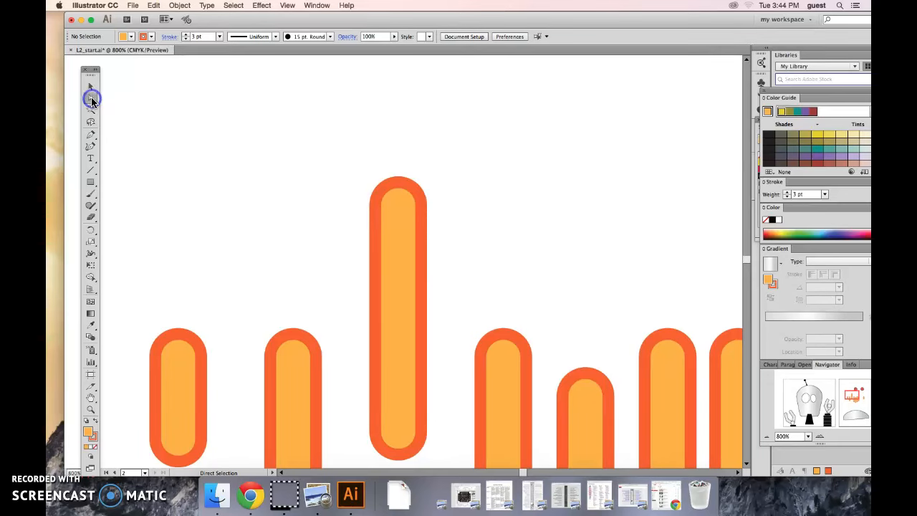
click(402, 197)
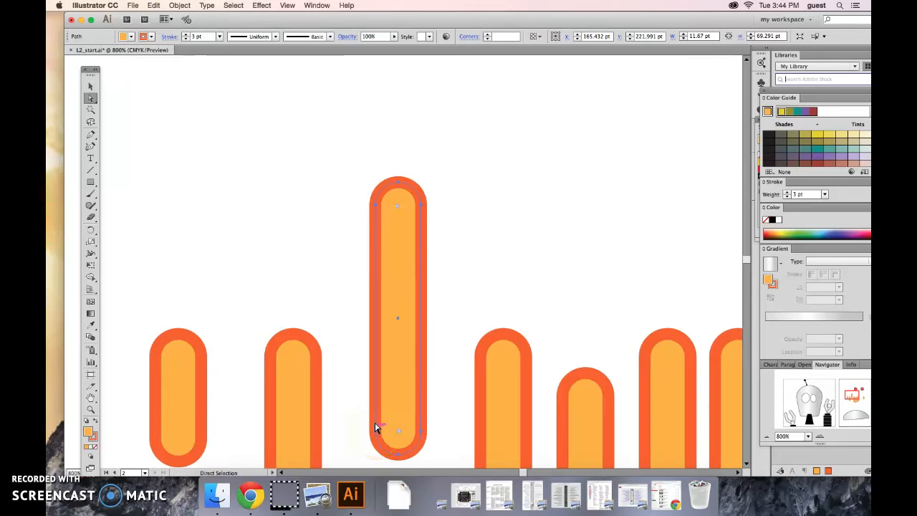
click(399, 186)
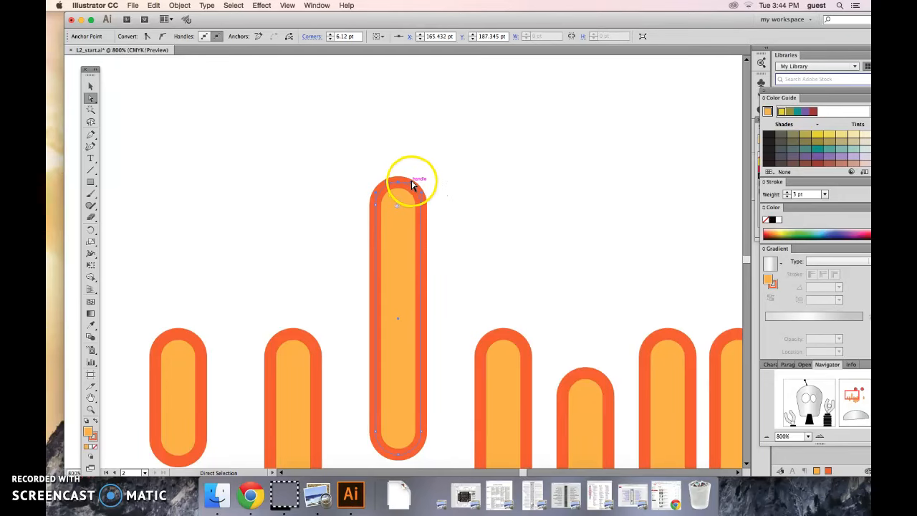
click(442, 187)
click(399, 183)
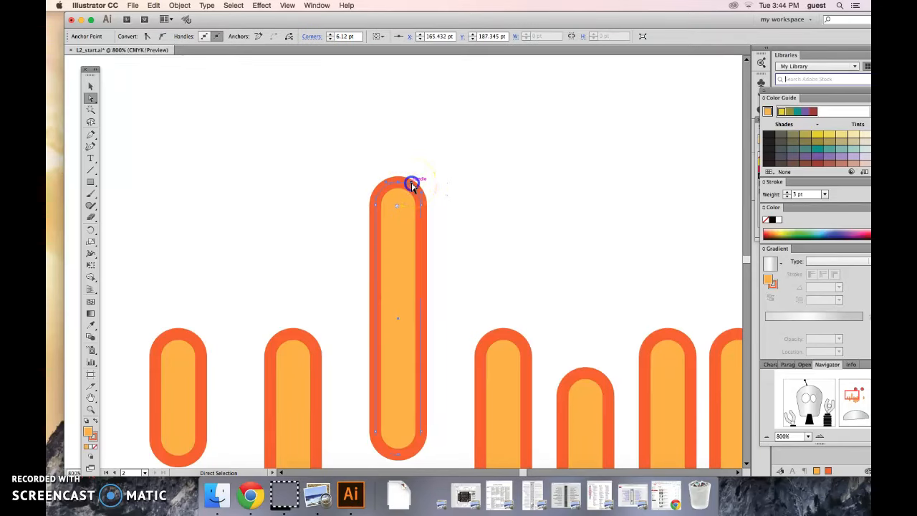
drag(423, 166, 387, 164)
drag(426, 188, 427, 182)
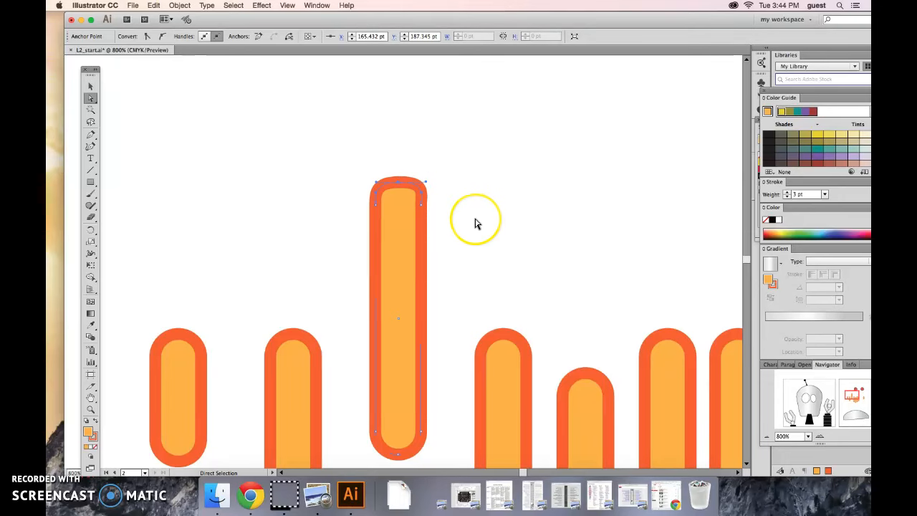
key(ctrl+z)
key(ctrl+z)
key(ctrl+z)
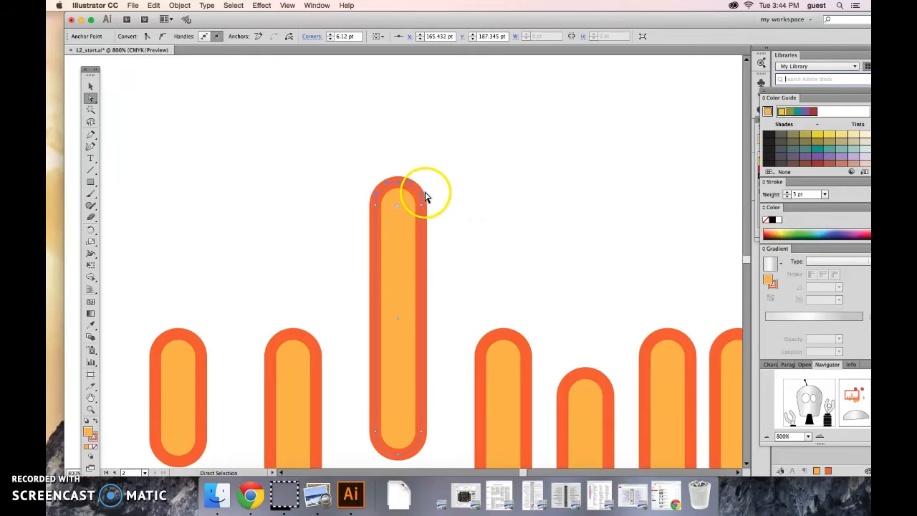
Try pulling the third orange bar's upper right anchor point out to about X 187 pt, Y 195 pt, and reshape the curve with its handle
drag(423, 208, 484, 215)
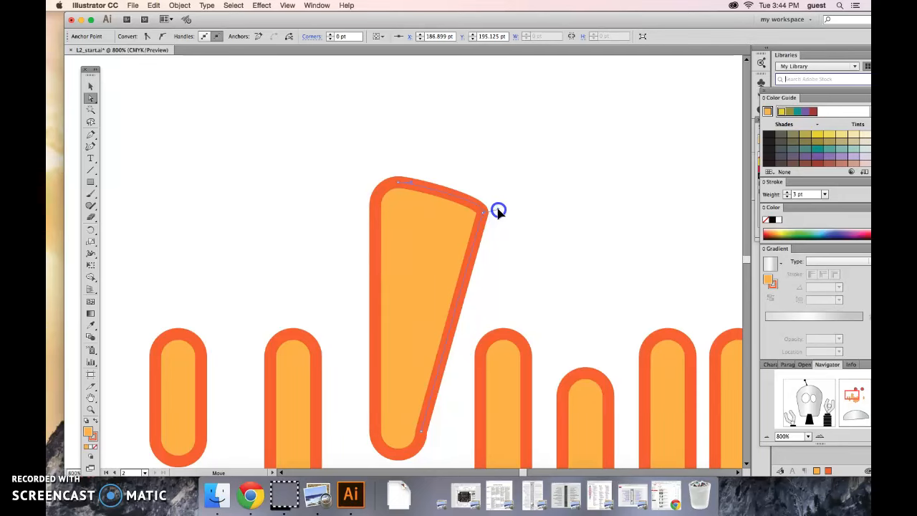
drag(500, 221, 502, 198)
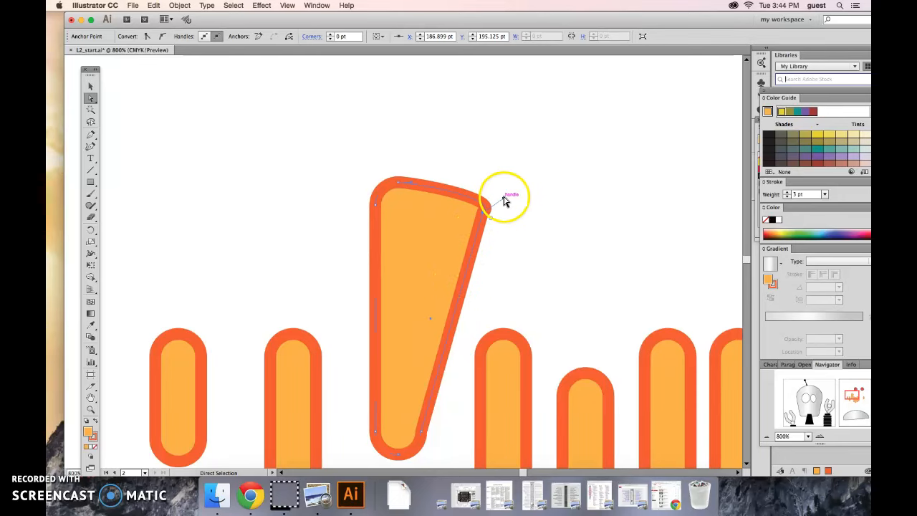
drag(504, 202, 478, 179)
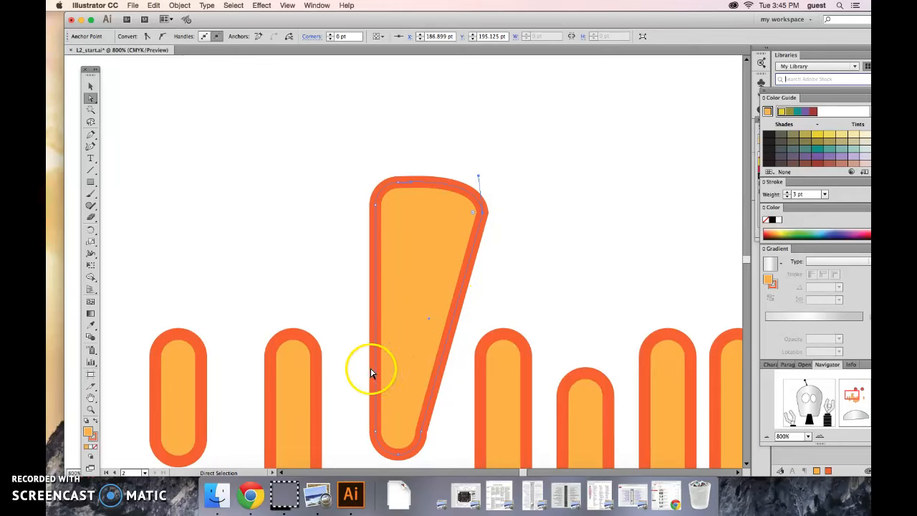
click(67, 484)
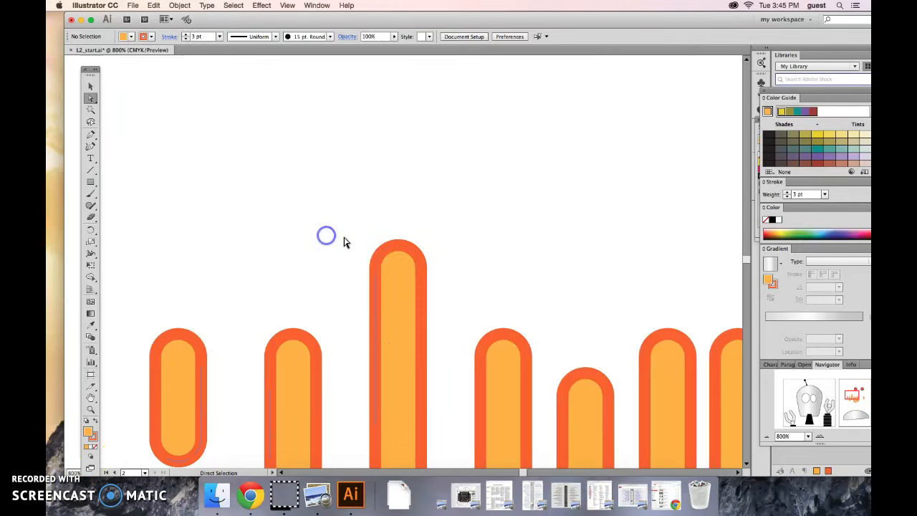
click(426, 219)
Marquee-select both red circles with the Selection tool, try enlarging them together from the upper right corner, and undo the scaling
drag(571, 172, 295, 390)
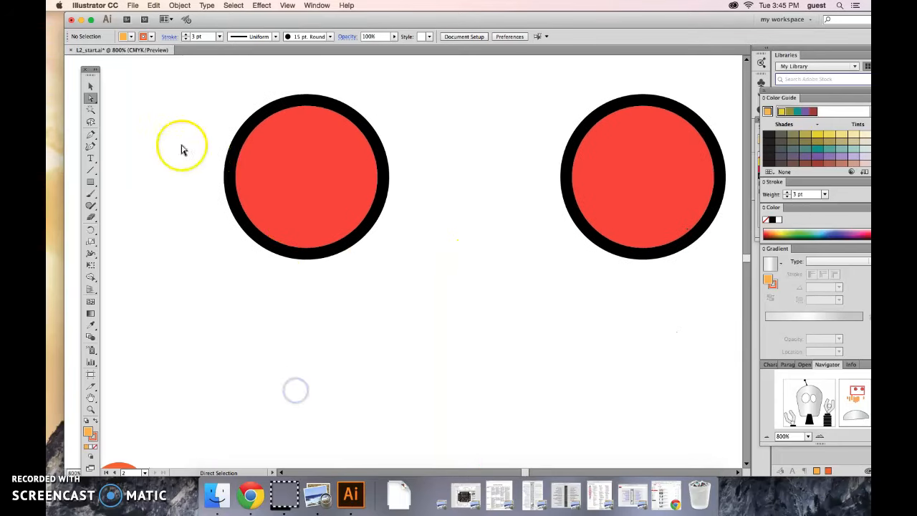
click(92, 87)
drag(200, 92, 659, 270)
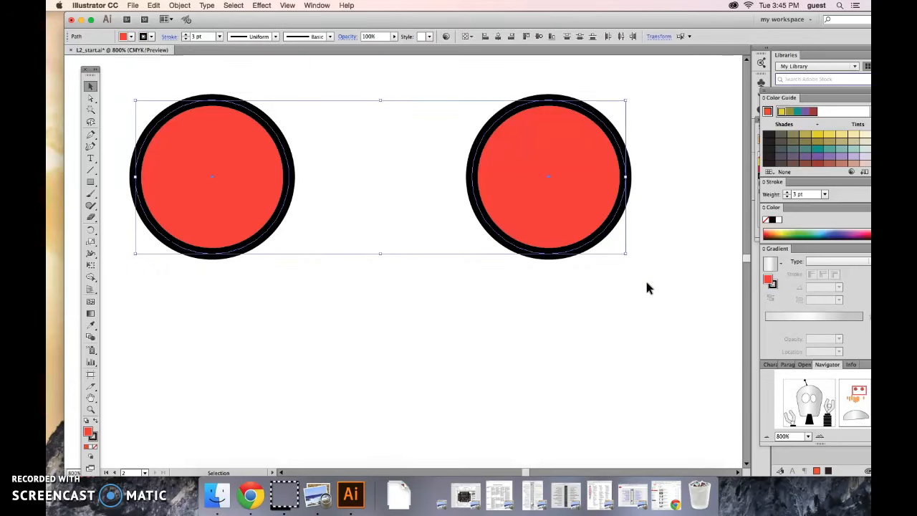
drag(627, 101, 648, 72)
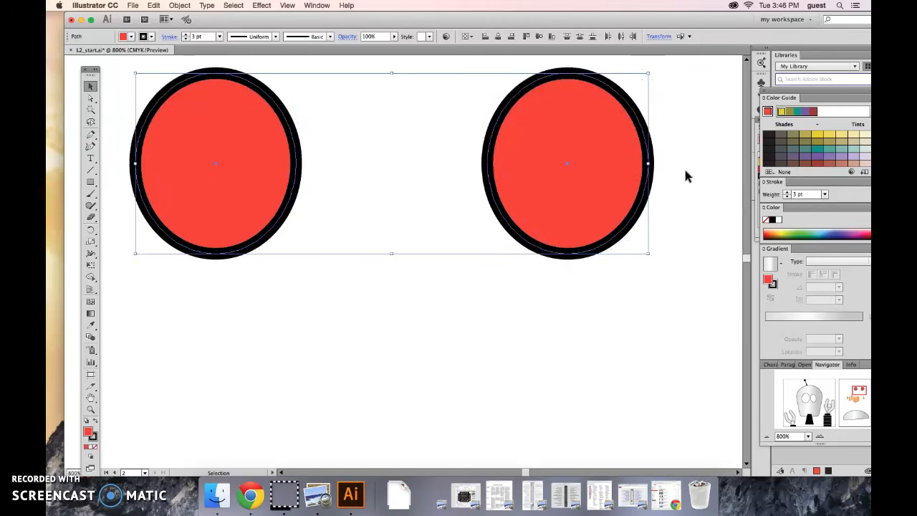
key(super+z)
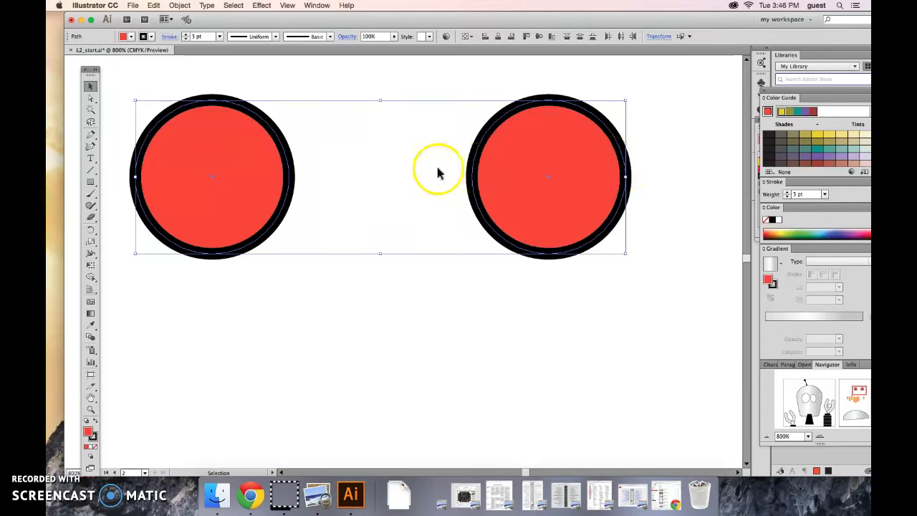
click(170, 78)
Try reshaping the top of the left red circle by tilting its top anchor point's handles with the Direct Selection tool
click(91, 97)
drag(118, 84, 656, 279)
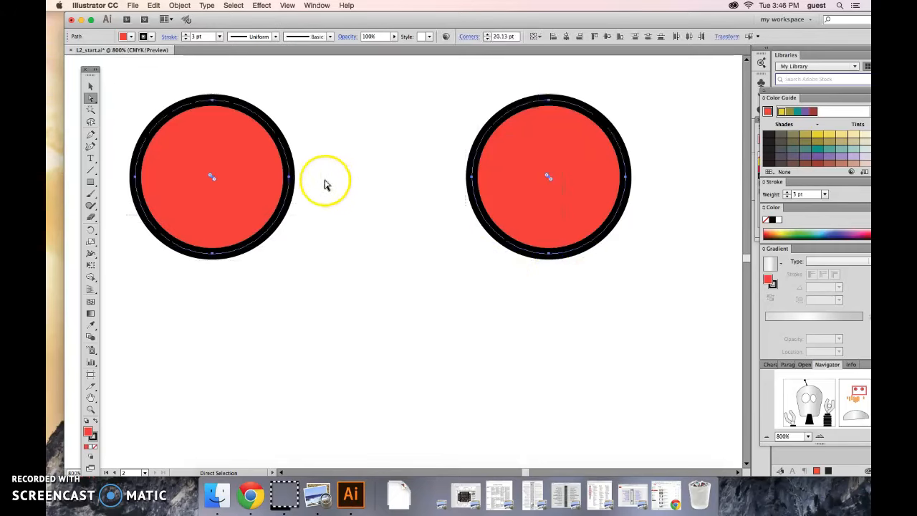
click(212, 102)
drag(258, 102, 259, 73)
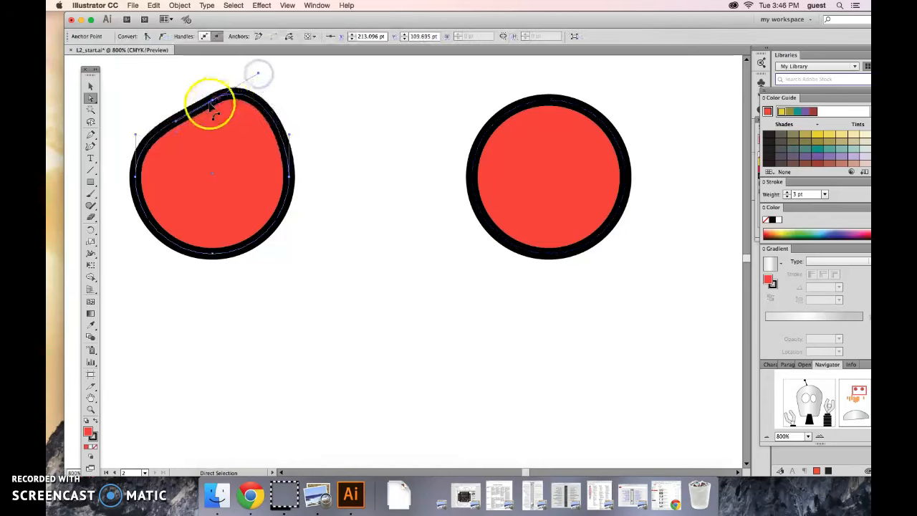
drag(177, 123, 165, 91)
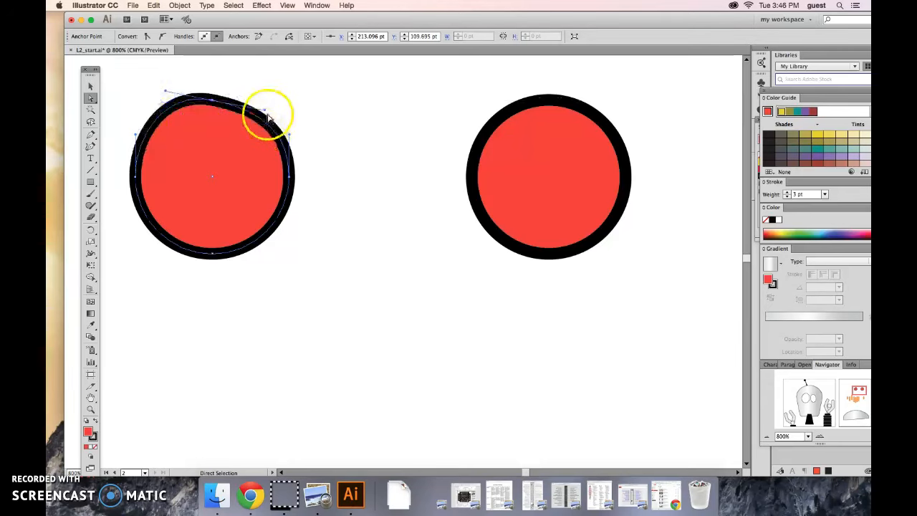
drag(267, 111, 272, 95)
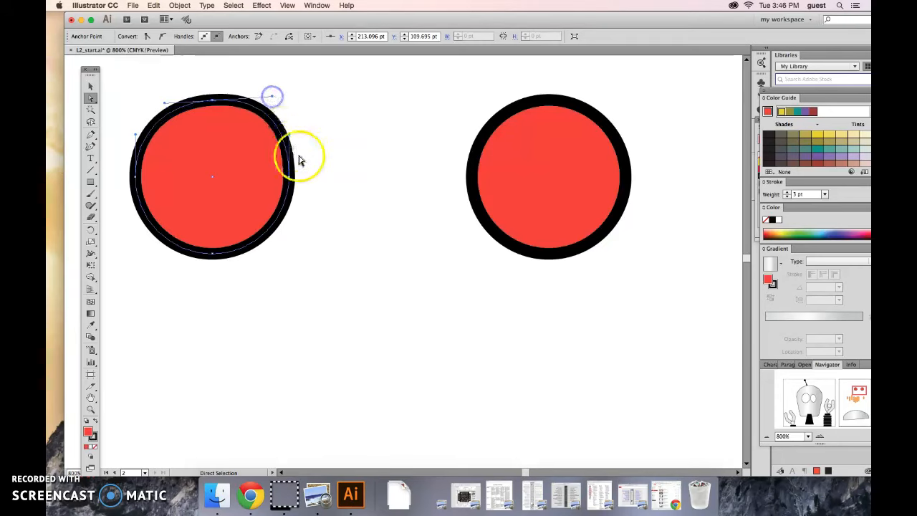
click(363, 210)
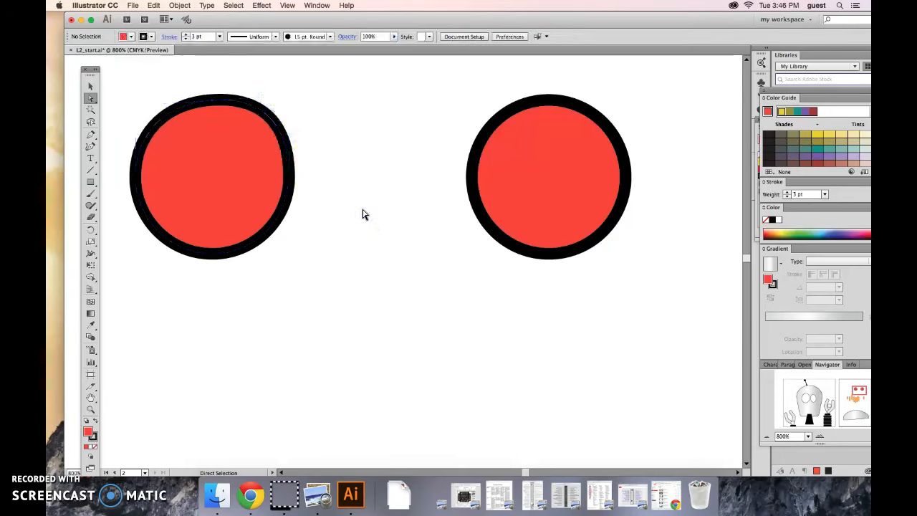
Undo the handle edits on the left red circle to restore its round shape, and clear the selection
key(super+z)
key(super+z)
key(super+z)
key(super+z)
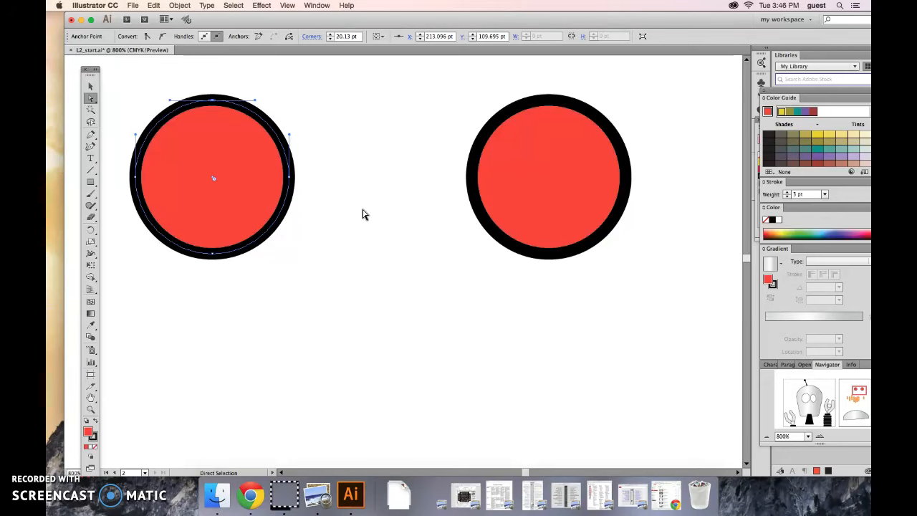
click(63, 480)
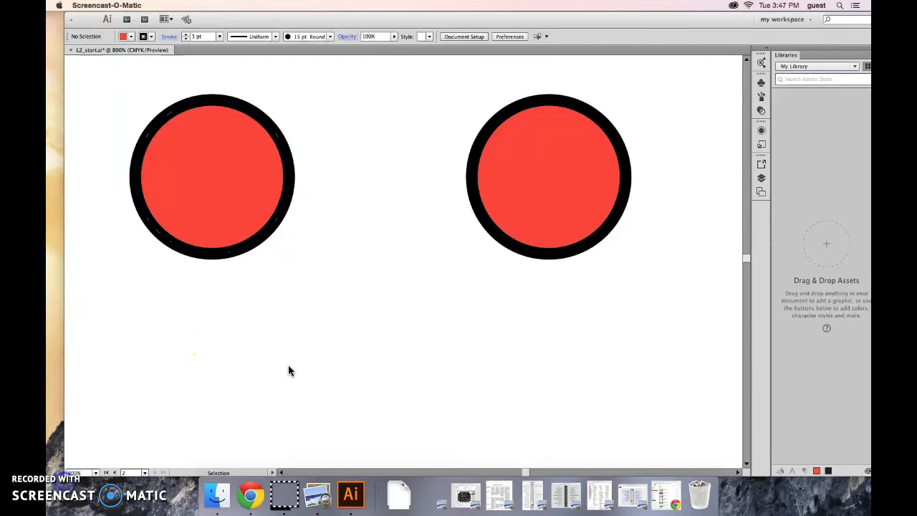
Select both red circles at once by sampling the left one with the Magic Wand tool
click(186, 164)
click(91, 109)
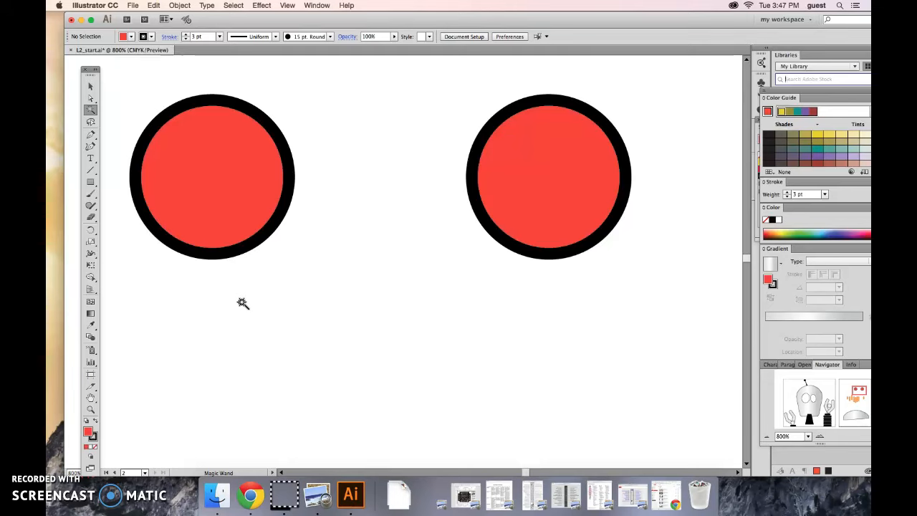
click(242, 154)
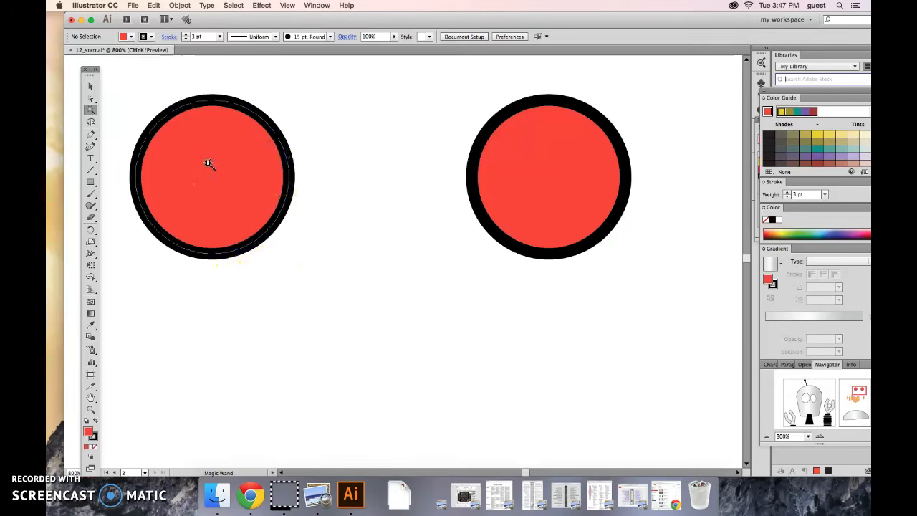
click(208, 163)
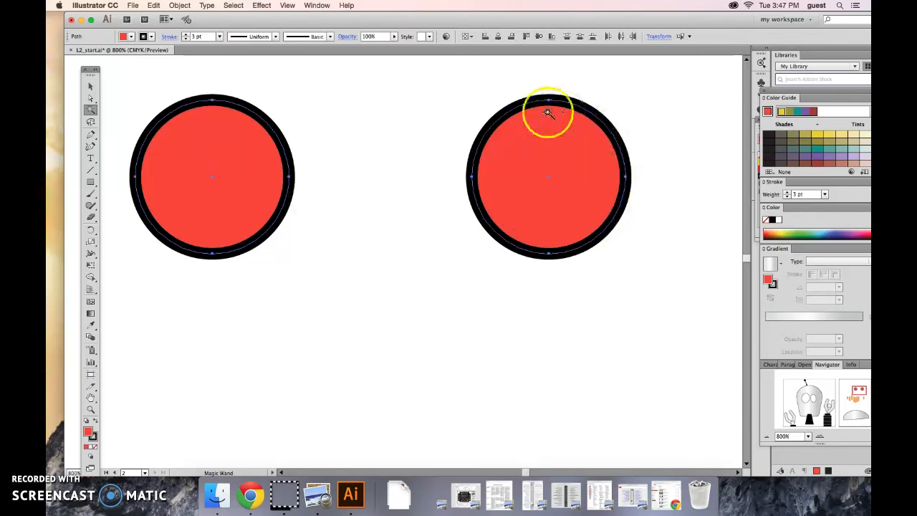
Select all the orange bars at once by sampling one of them with the Magic Wand tool
scroll(391, 295, down, 5)
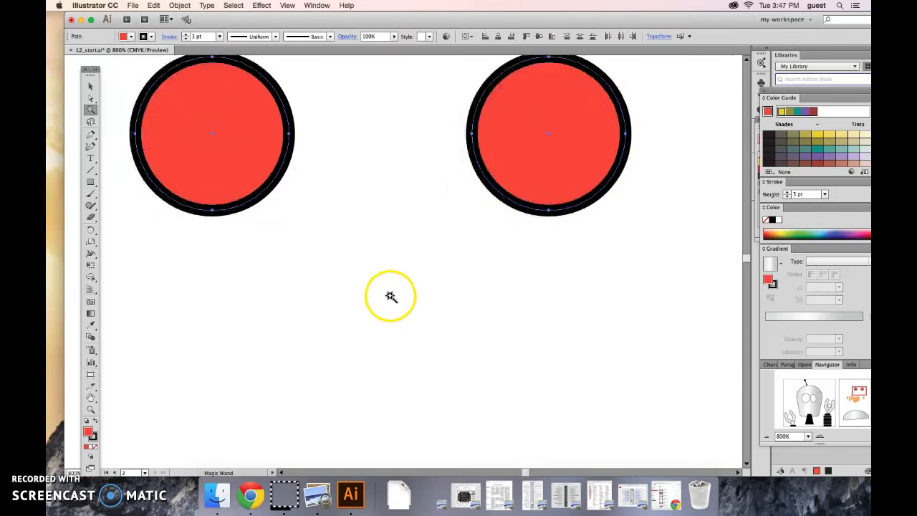
scroll(391, 295, down, 7)
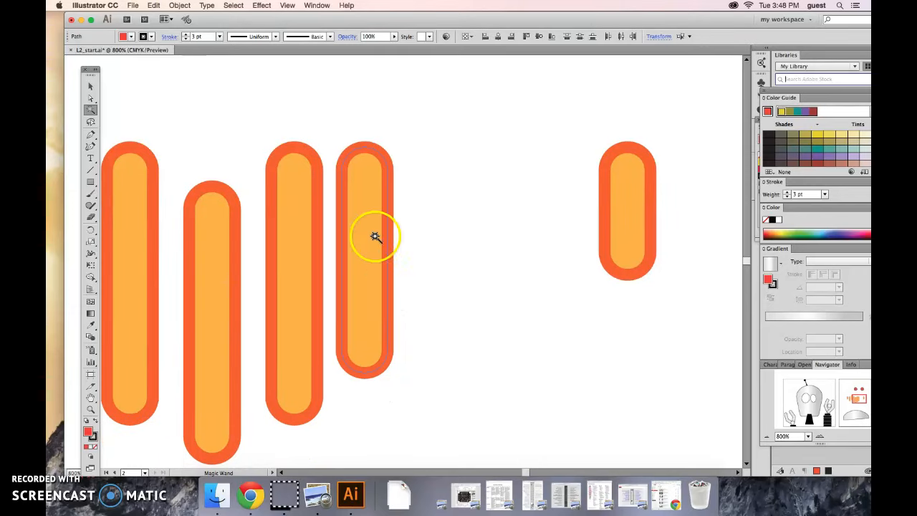
click(362, 204)
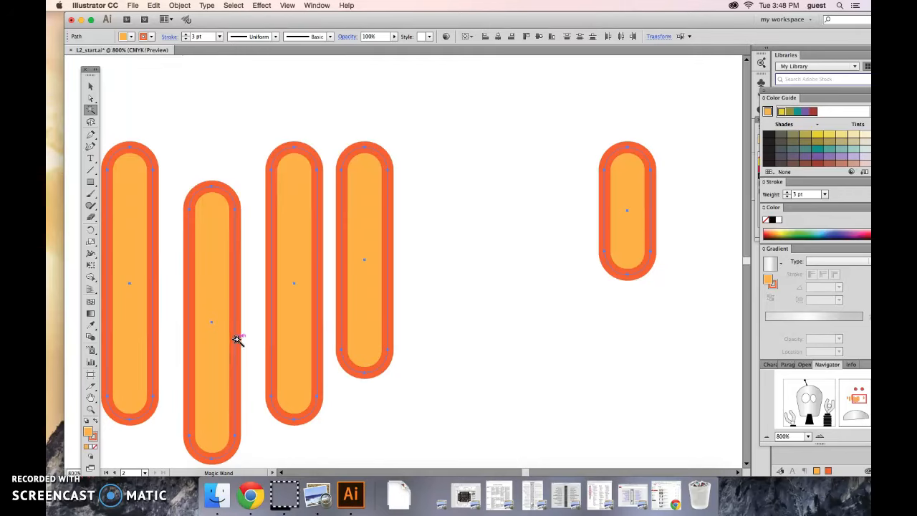
click(63, 485)
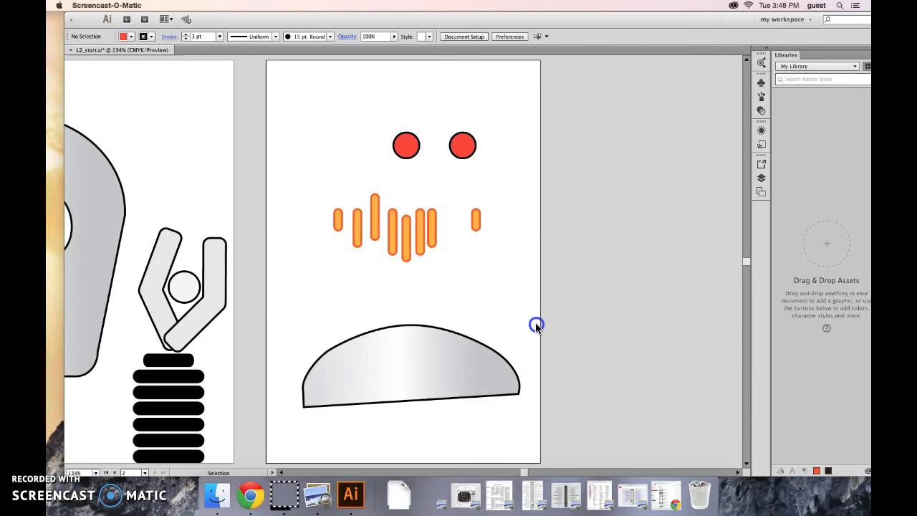
Select every object sharing the left red circle's stroke color using Select Similar Objects, and clear the selection
click(536, 326)
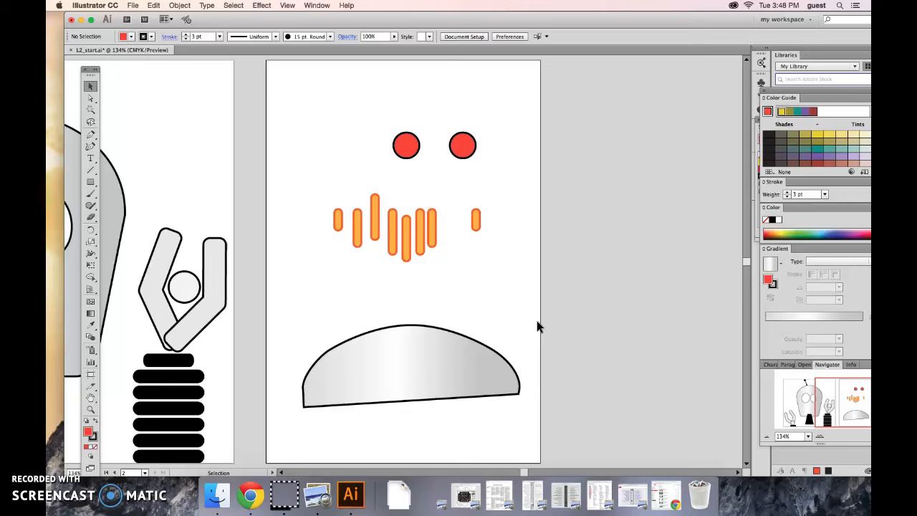
click(286, 154)
click(404, 146)
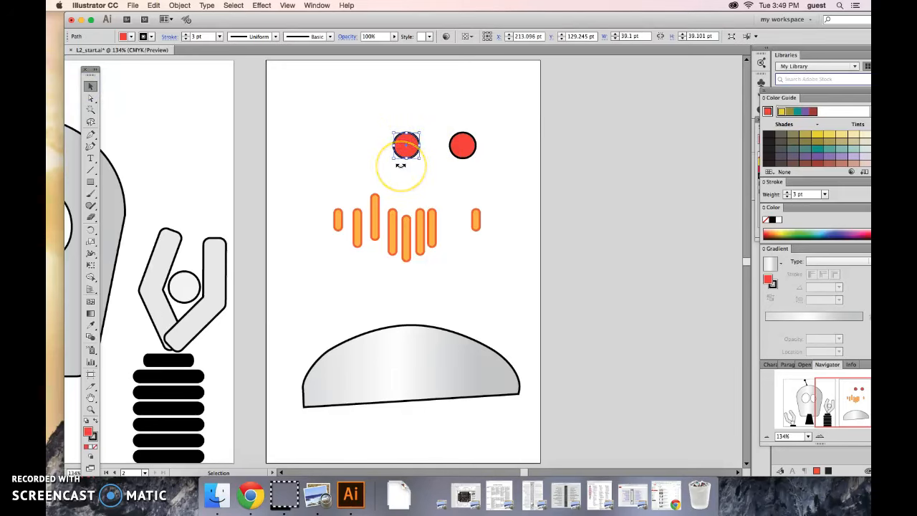
click(705, 108)
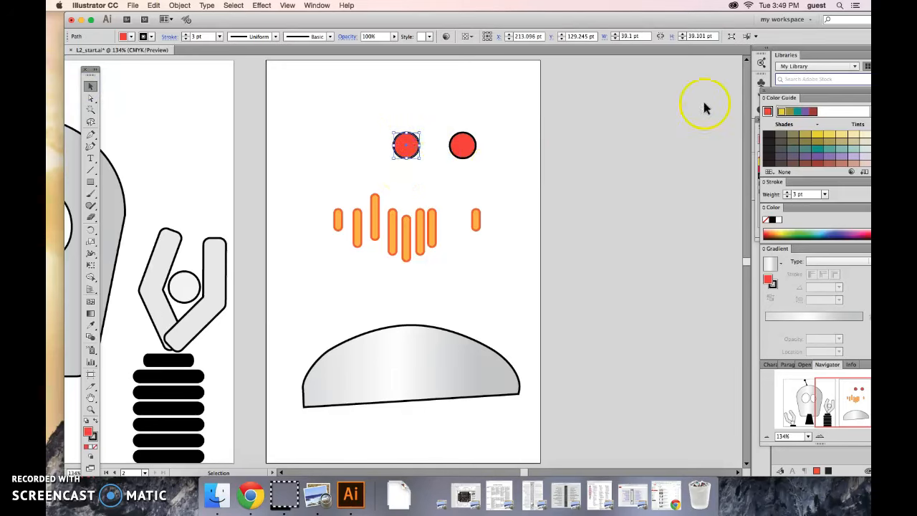
click(756, 36)
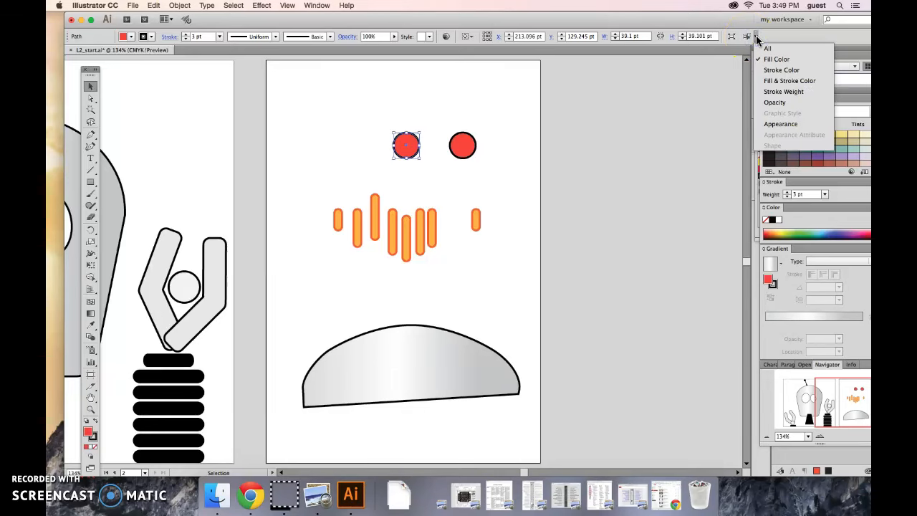
click(771, 71)
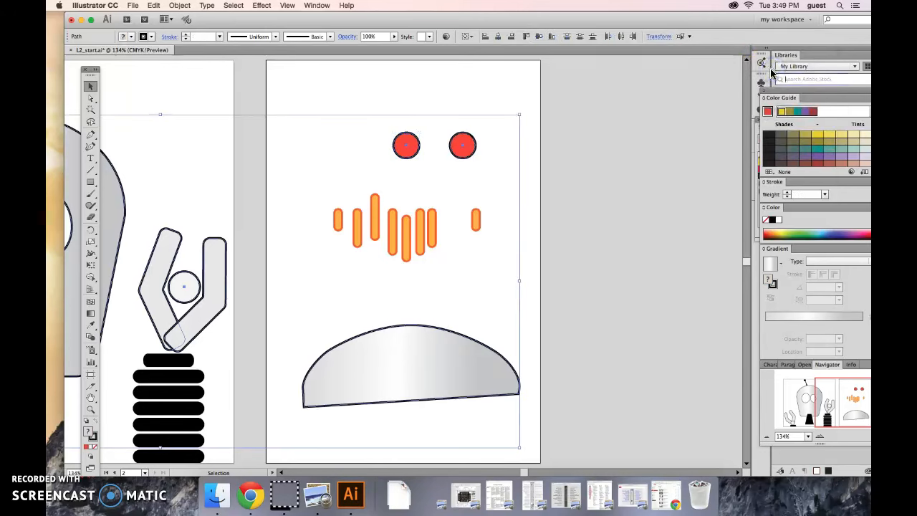
click(691, 86)
click(544, 132)
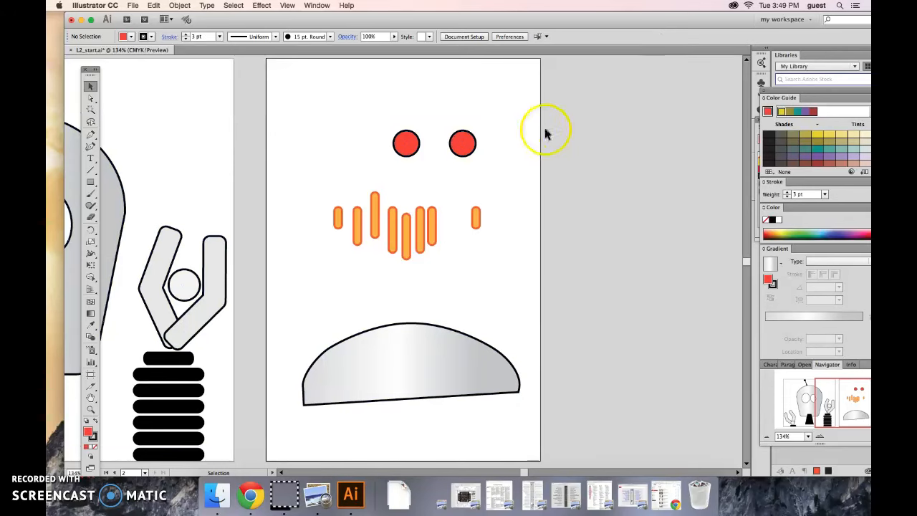
Select every object sharing the right red circle's fill color using Select Similar Objects, and clear the selection
click(463, 144)
click(755, 37)
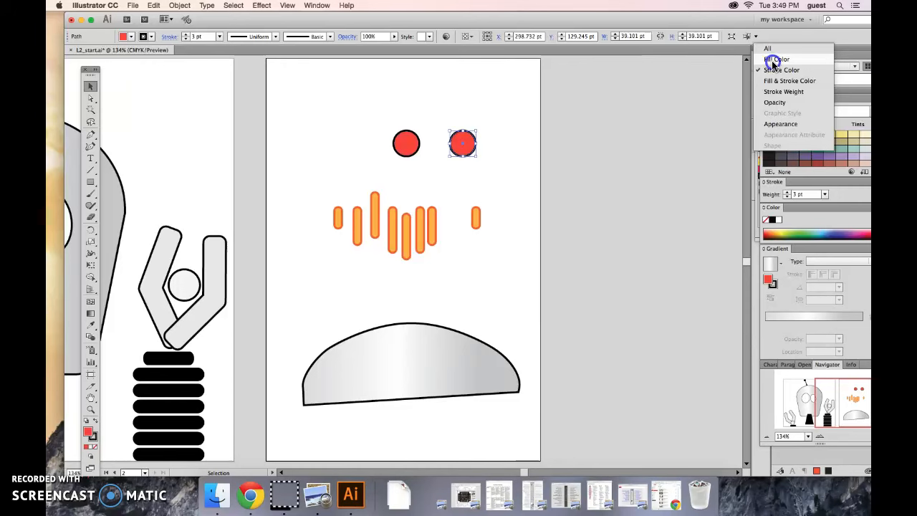
click(774, 60)
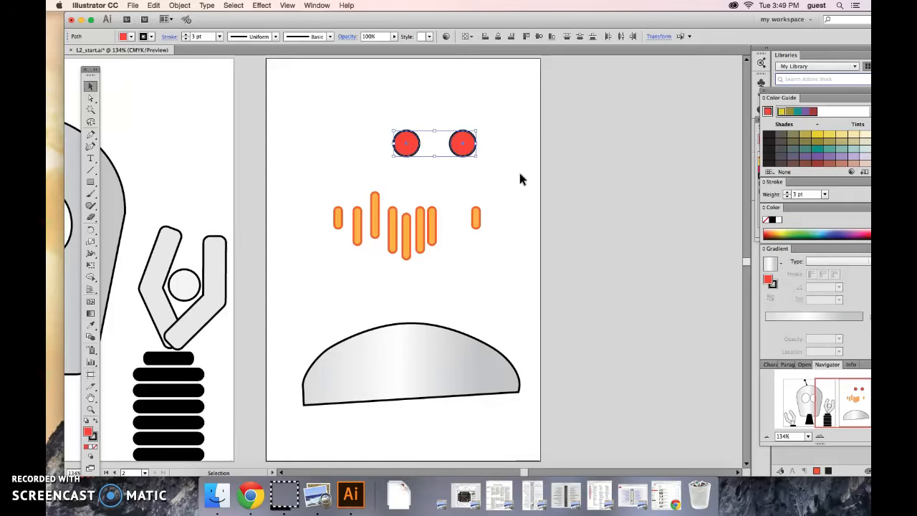
click(517, 256)
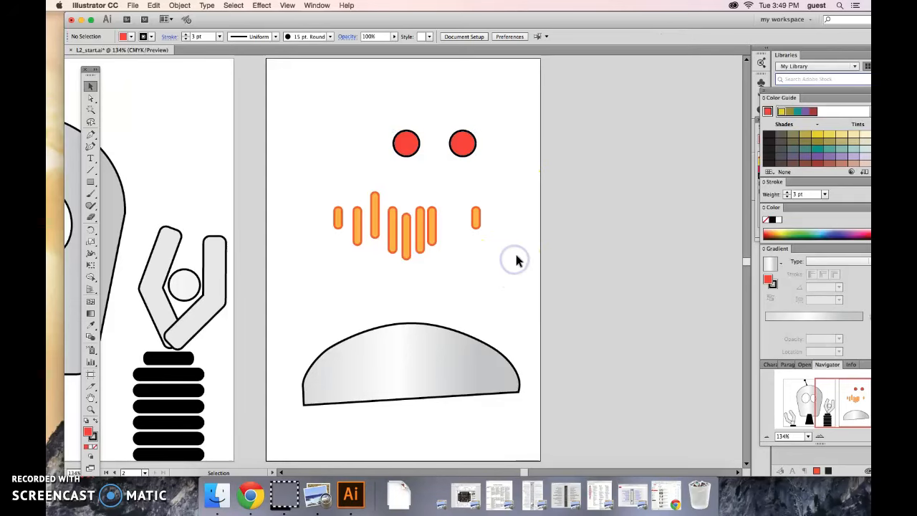
Select all the orange bars at once by matching the fill color of the isolated rightmost bar with Select Similar Objects
click(477, 222)
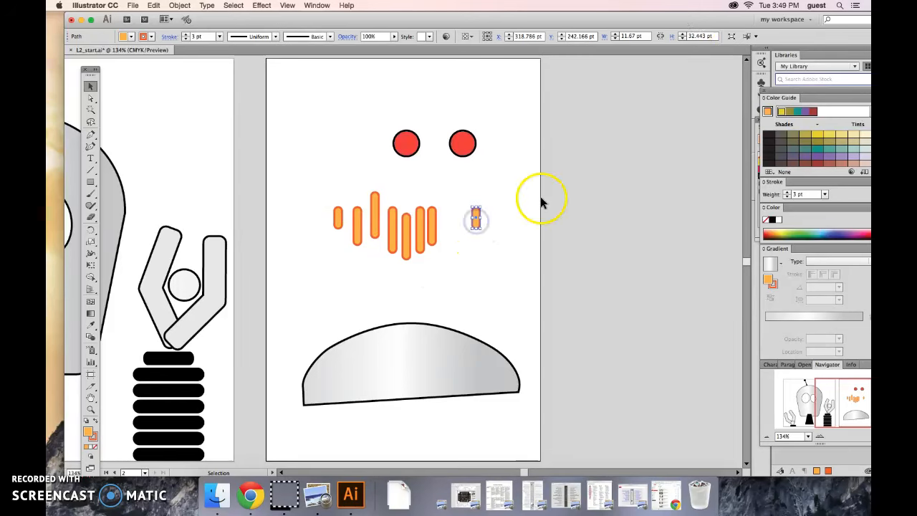
click(758, 36)
click(770, 60)
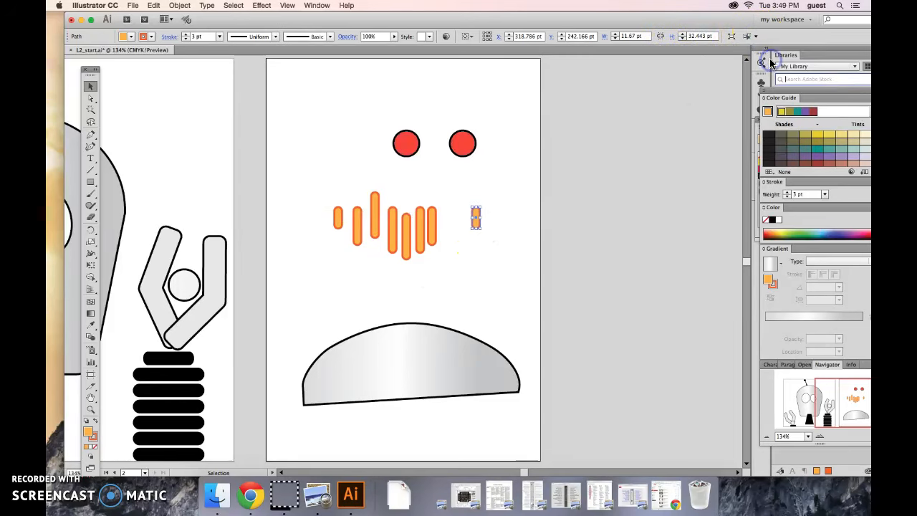
click(522, 164)
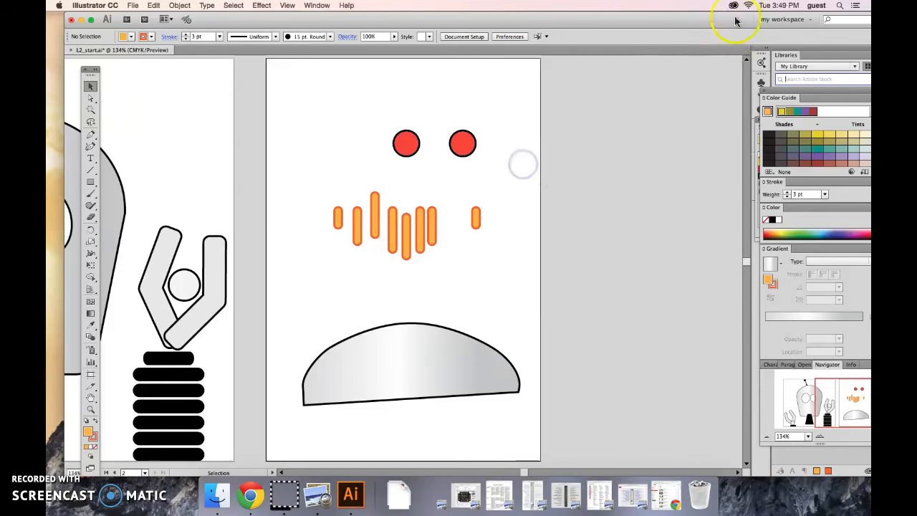
click(476, 217)
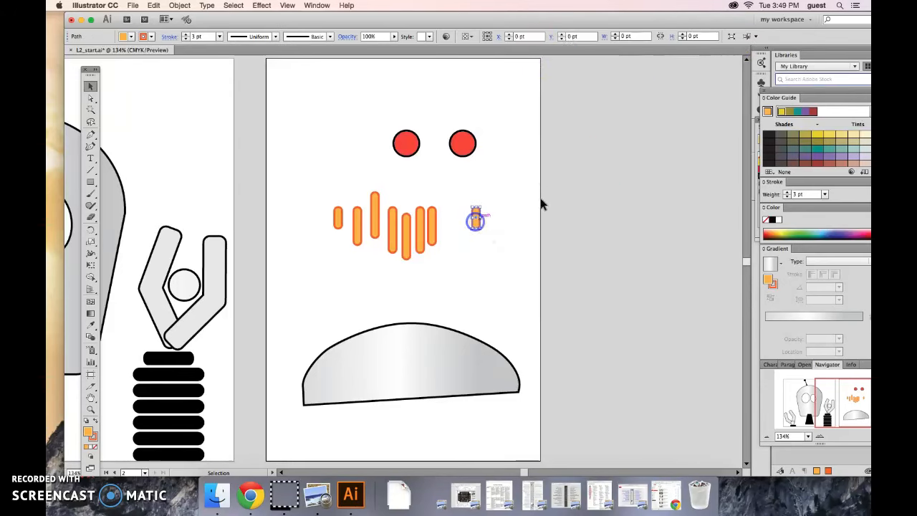
click(756, 38)
click(769, 61)
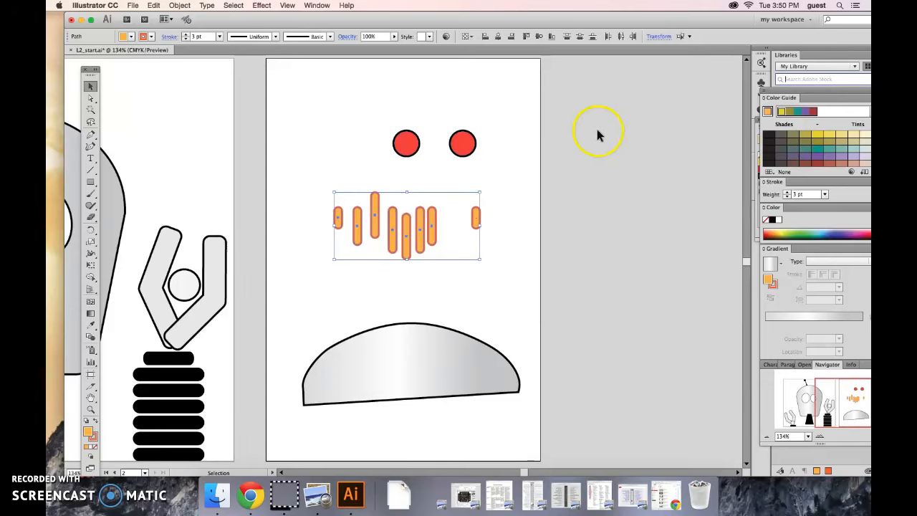
Select the gray dome shape below the bars and switch the document to Outline mode
click(462, 368)
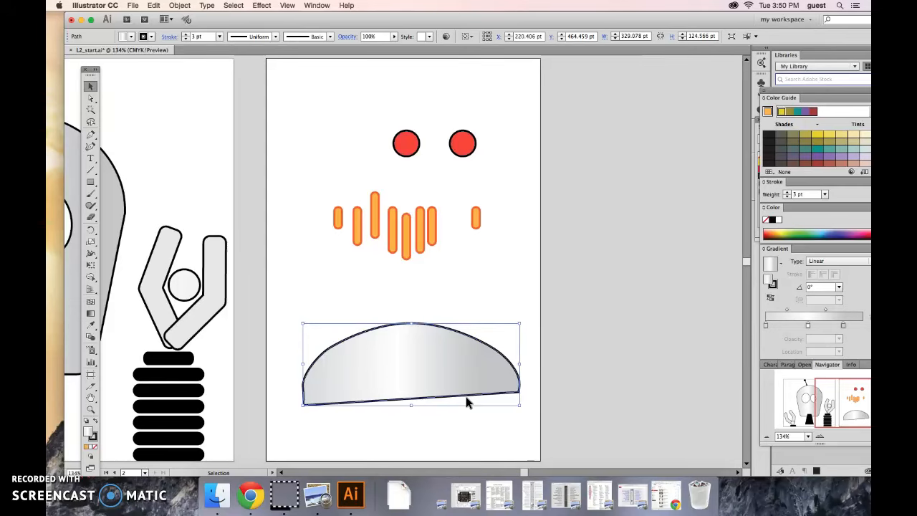
click(451, 371)
click(288, 5)
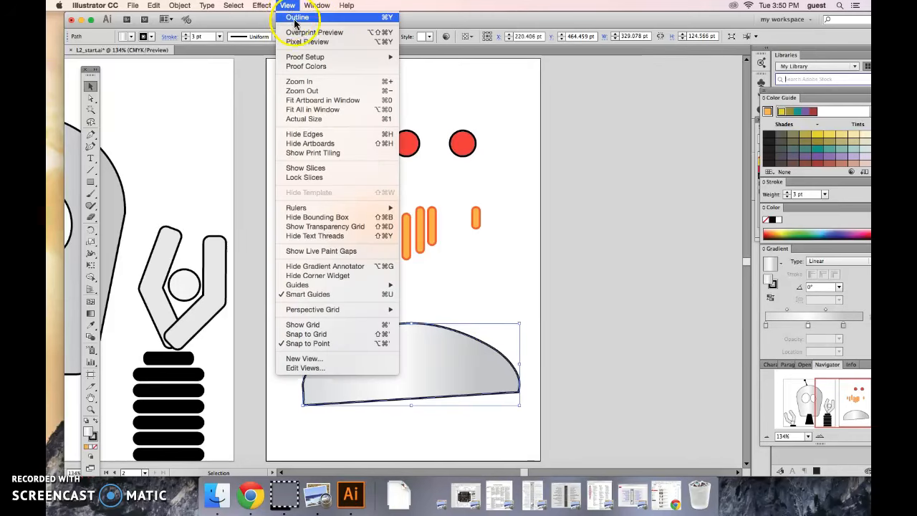
click(293, 20)
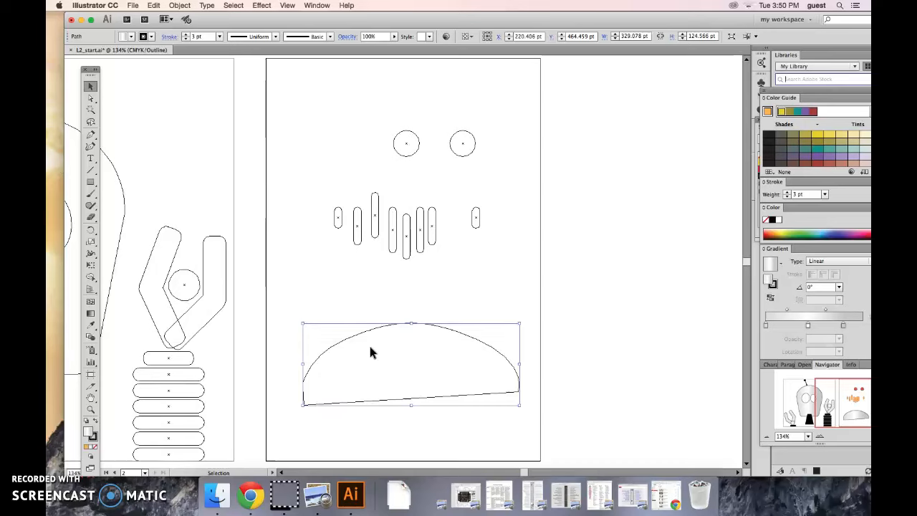
Try selecting the smaller eye ellipse on the robot's head in Outline mode, and clear the selection
key(space)
drag(292, 278, 541, 294)
click(324, 233)
click(331, 225)
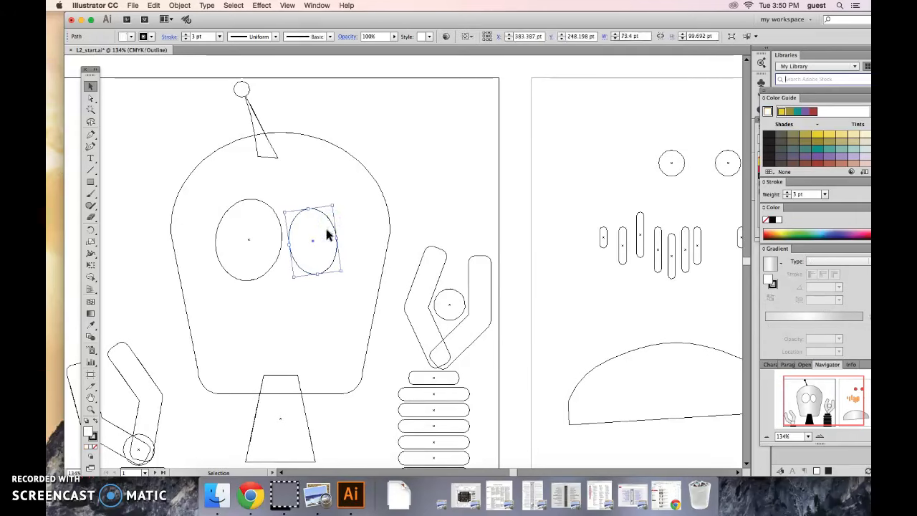
click(322, 230)
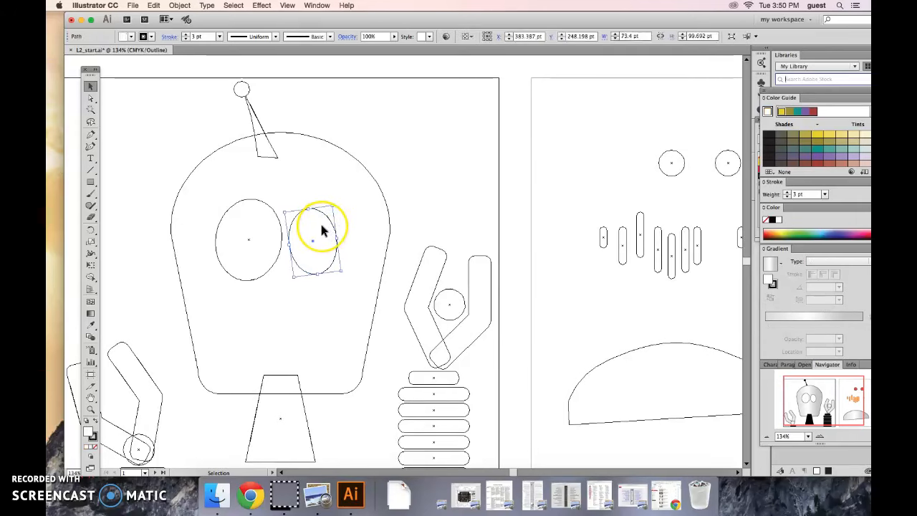
click(317, 227)
click(348, 244)
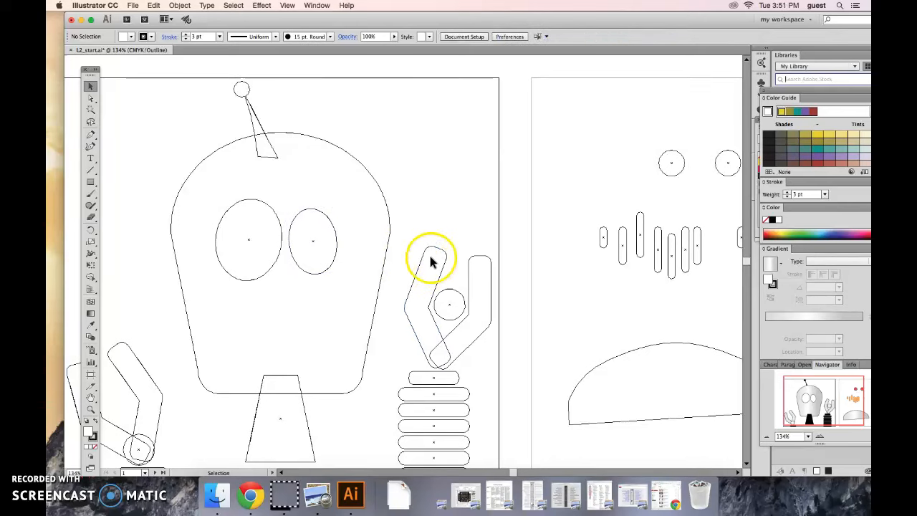
Nudge the robot's smaller eye ellipse left to X 375.387 pt, against the larger eye, and return to Preview mode
click(334, 237)
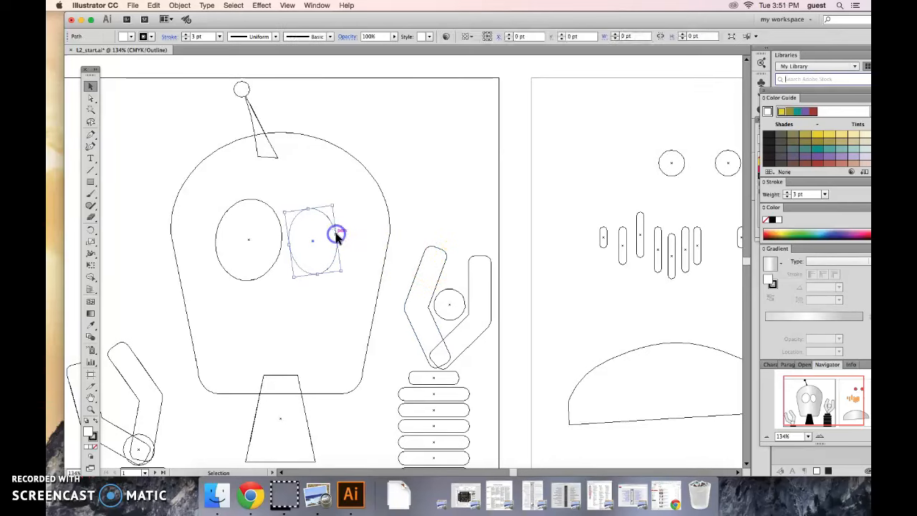
key(Left)
key(Left)
key(Left)
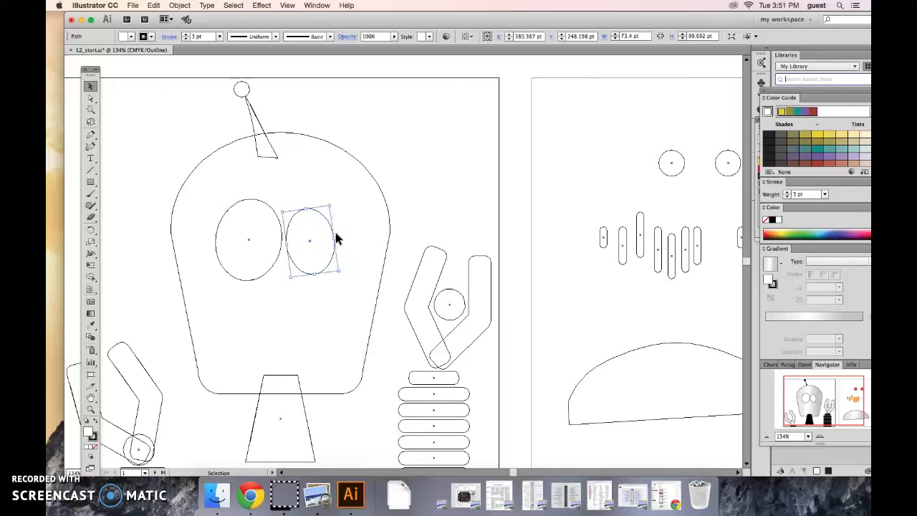
key(Left)
key(Left)
key(Left)
key(Left)
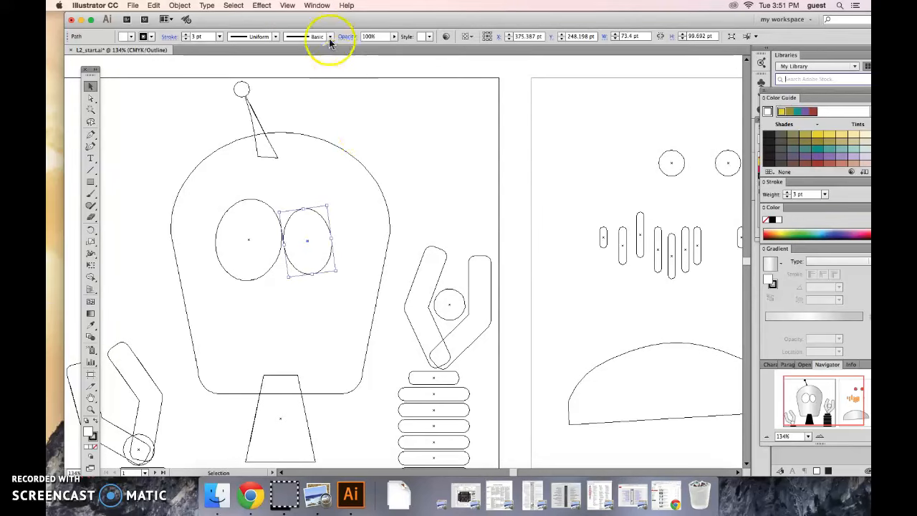
click(289, 6)
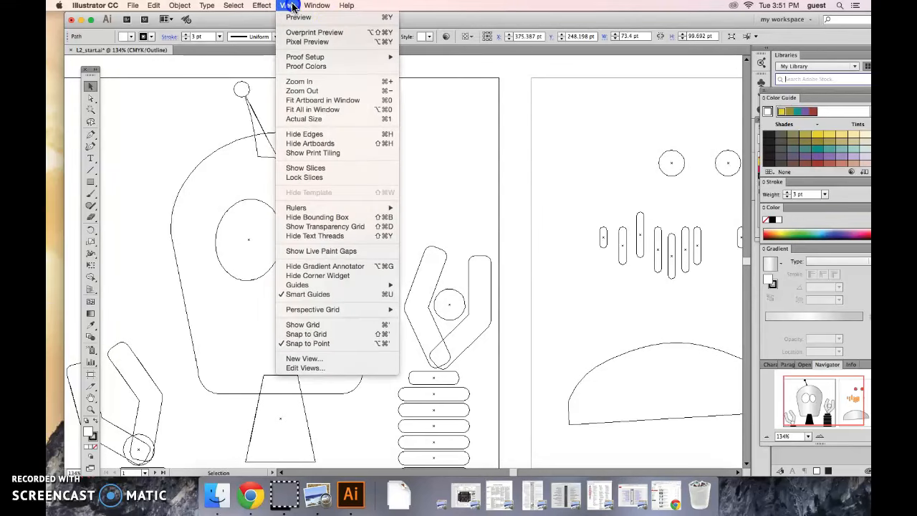
click(299, 16)
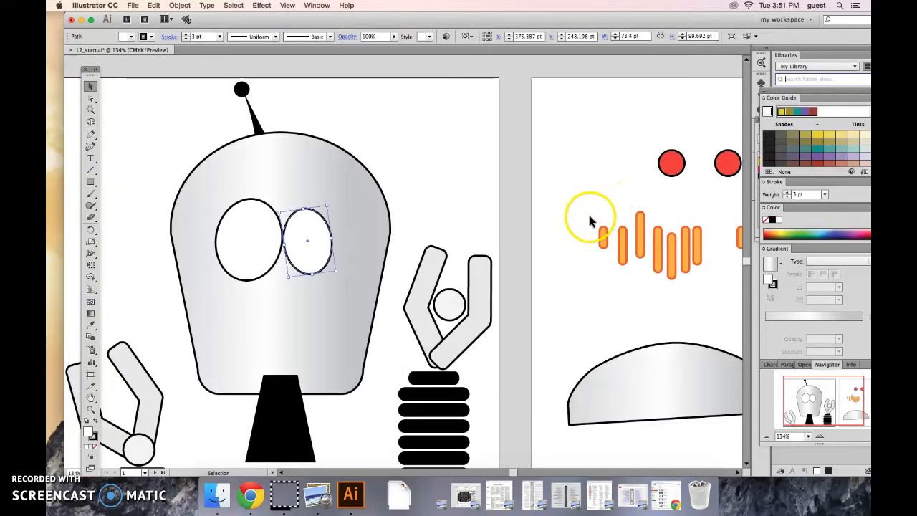
Select all the orange bars on the second artboard and align them with Vertical Align Bottom
drag(690, 230, 482, 221)
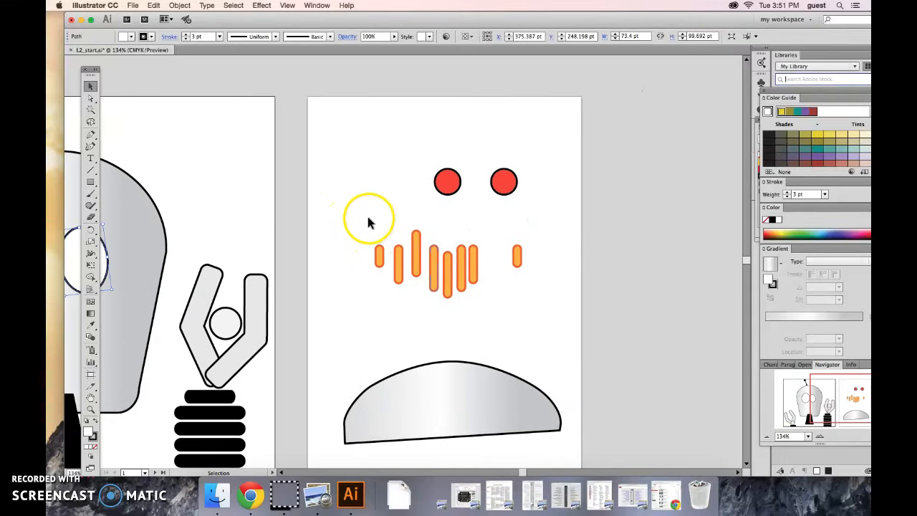
drag(361, 222, 555, 313)
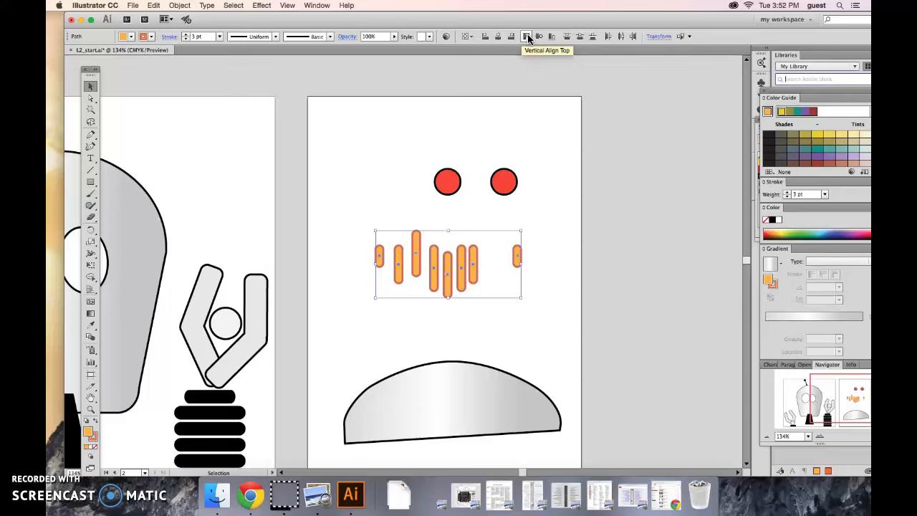
click(549, 38)
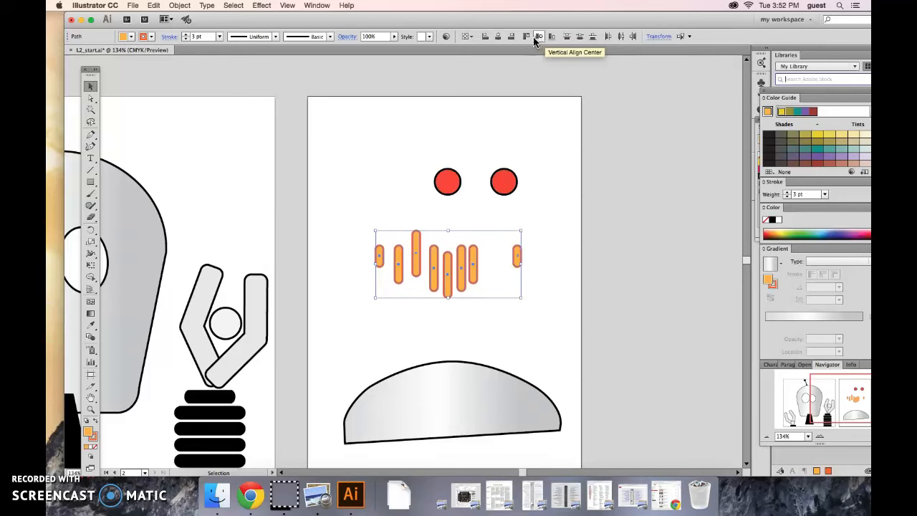
click(550, 39)
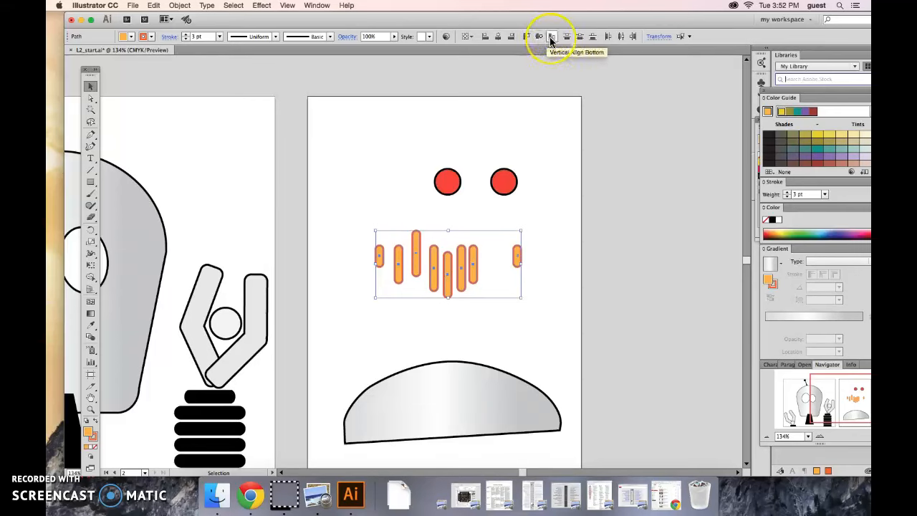
click(550, 39)
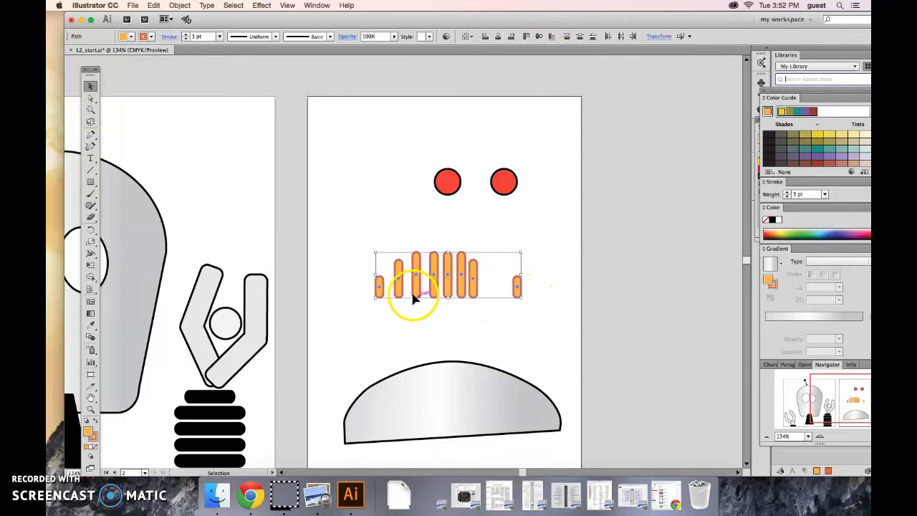
mouse_move(524, 301)
mouse_down()
mouse_move(378, 297)
mouse_move(518, 301)
mouse_up()
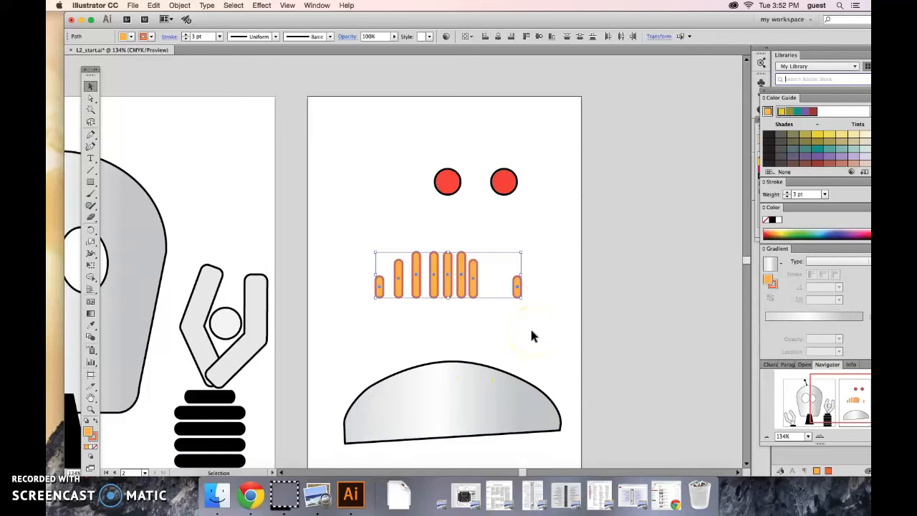
Align the tops of the orange bars to the leftmost bar as key object, and distribute them by their horizontal centers
click(380, 286)
click(527, 37)
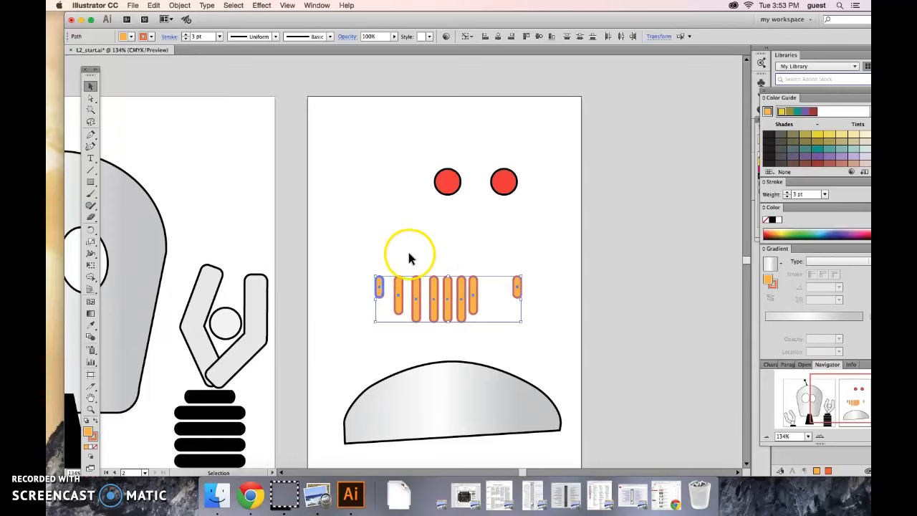
click(72, 486)
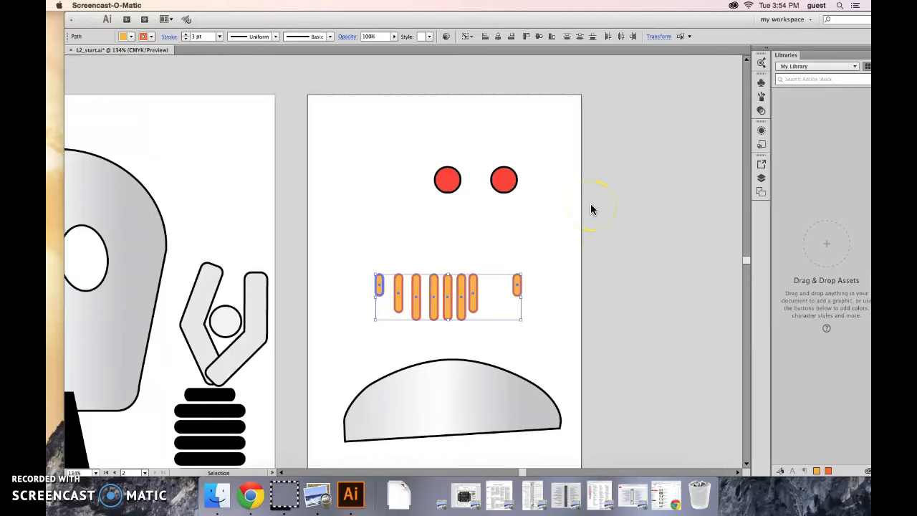
click(621, 36)
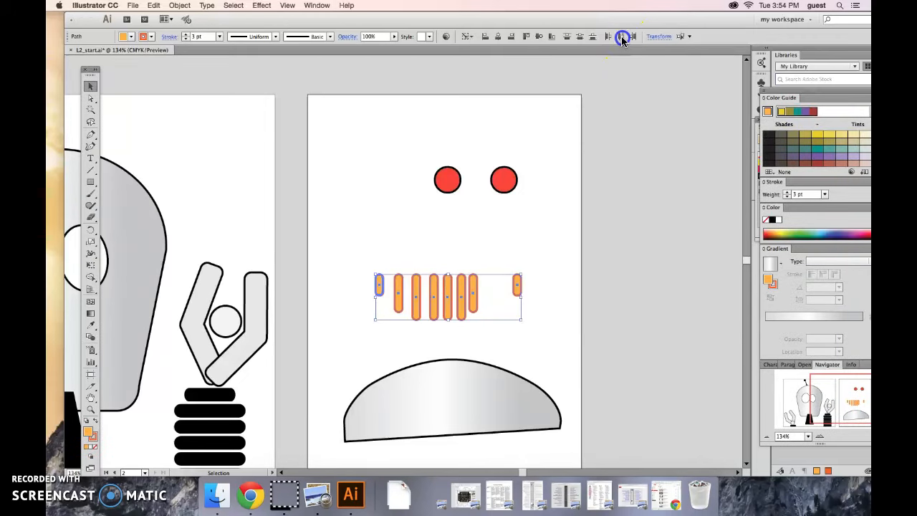